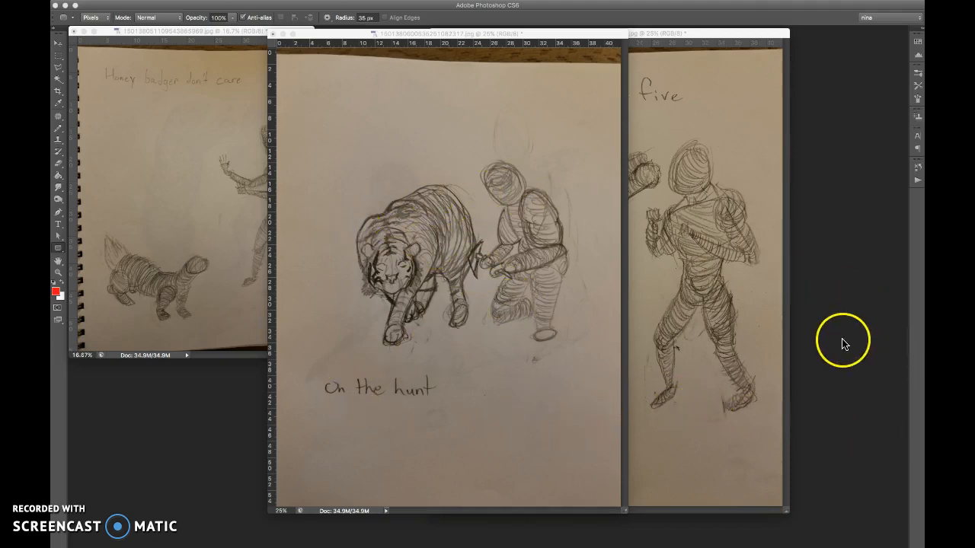
- Enlarge the window of the "Honey badger don't care" drawing and bring the "On the hunt" drawing to the front
left_click(243, 323)
left_click_drag(311, 355, 382, 450)
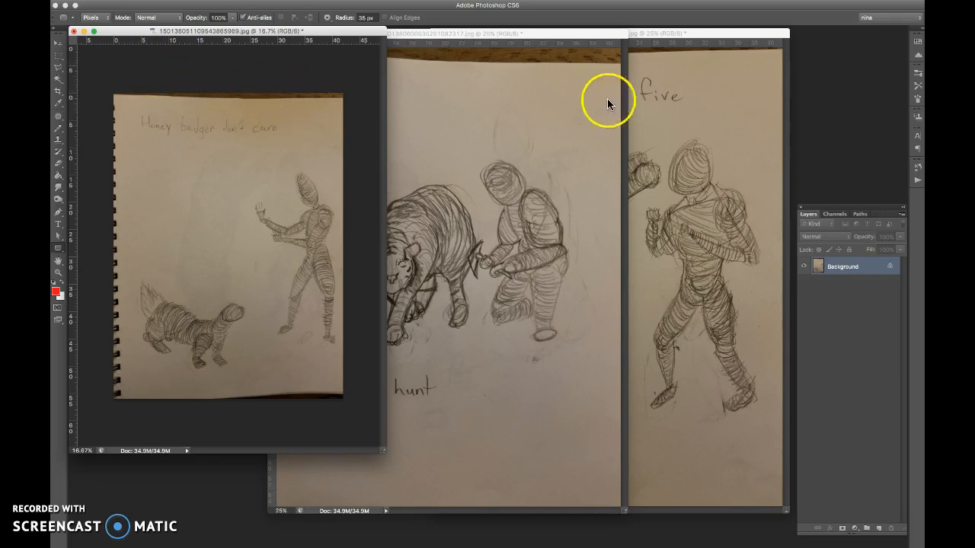
left_click(495, 37)
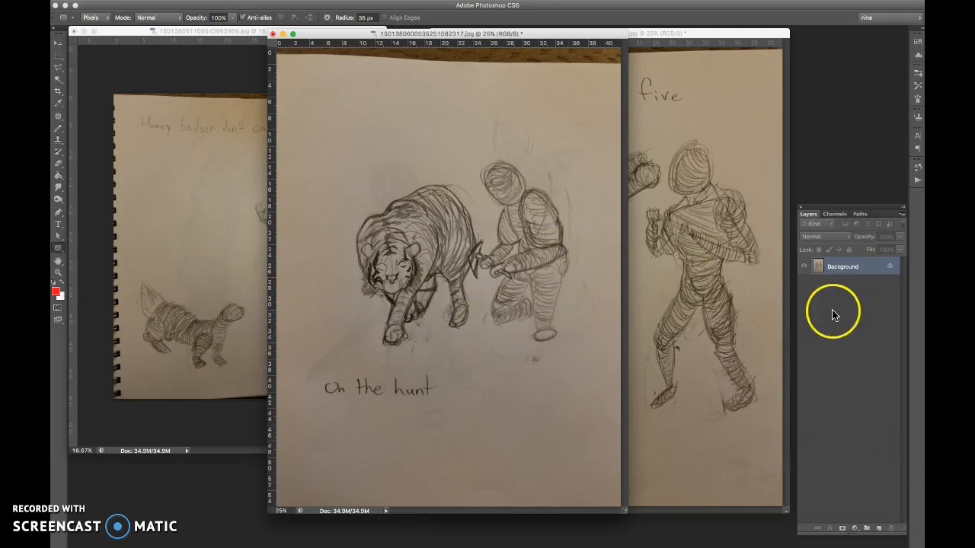
- Bring the "A russian high five" drawing to the front and remove its colour with a Hue/Saturation adjustment
left_click(751, 232)
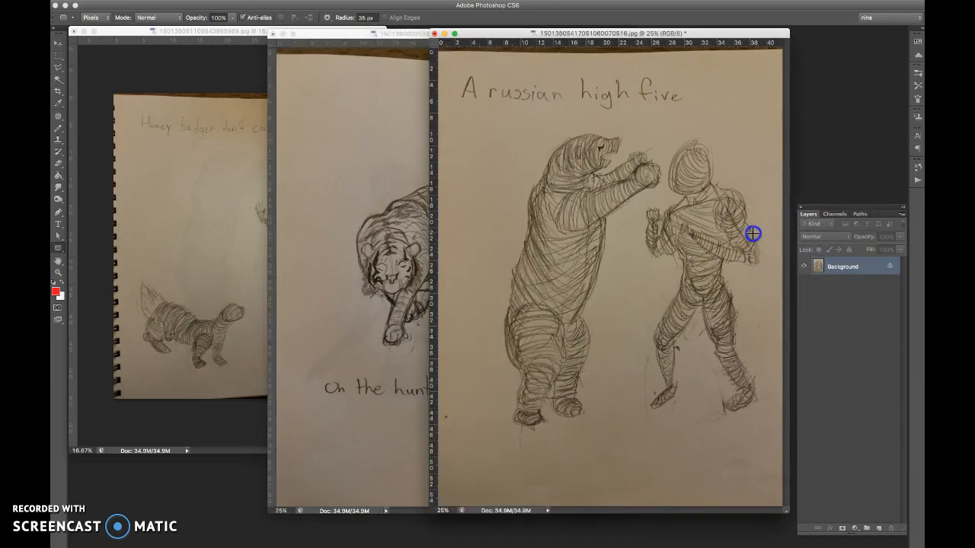
left_click(372, 142)
left_click(163, 1)
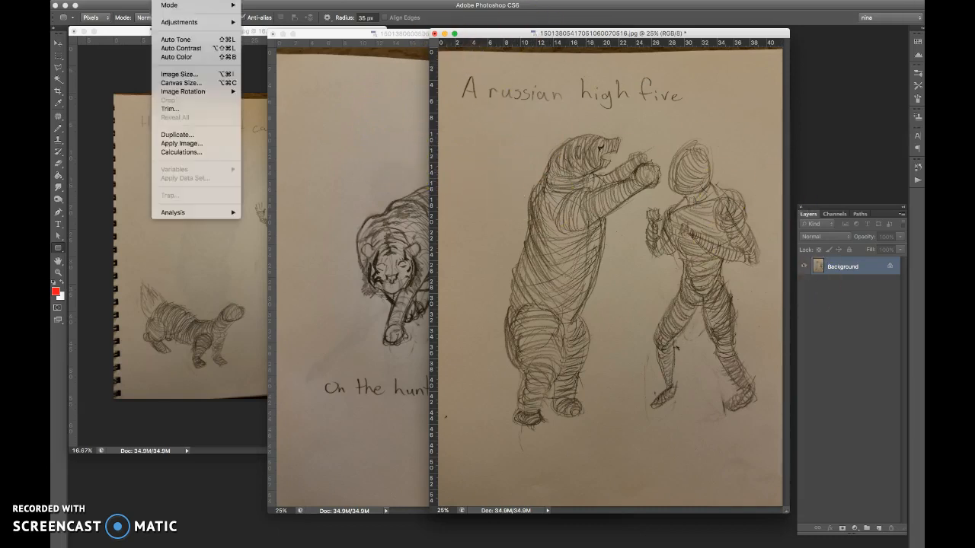
left_click(181, 24)
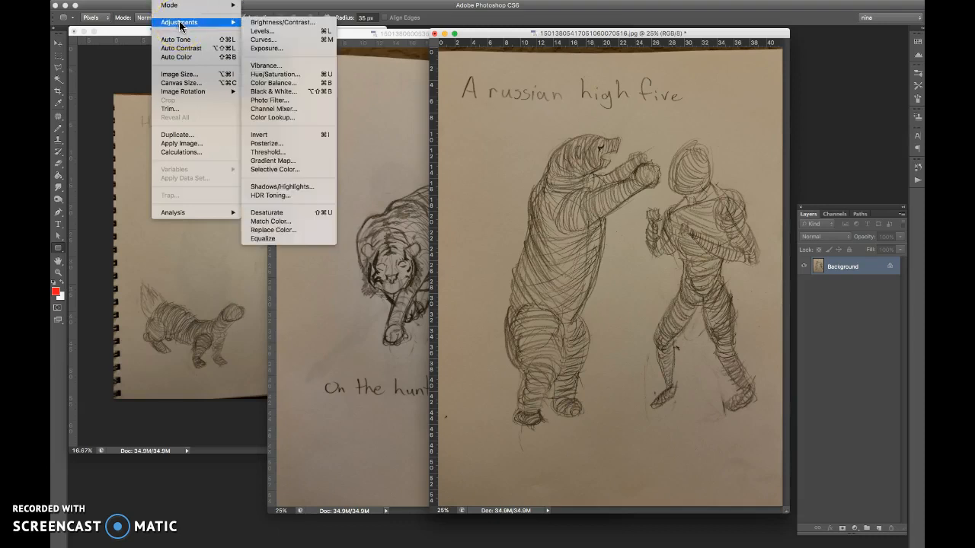
left_click(295, 73)
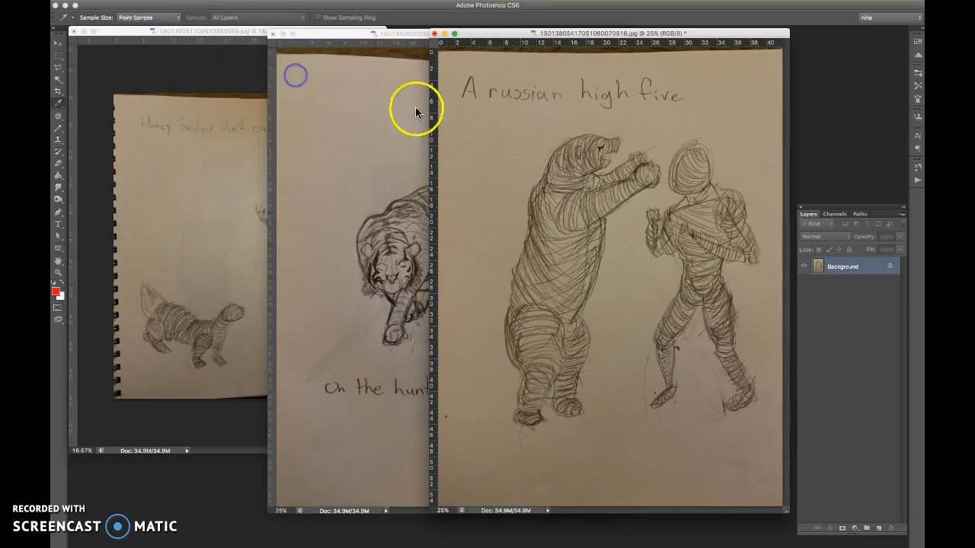
left_click_drag(615, 126, 435, 114)
left_click(719, 55)
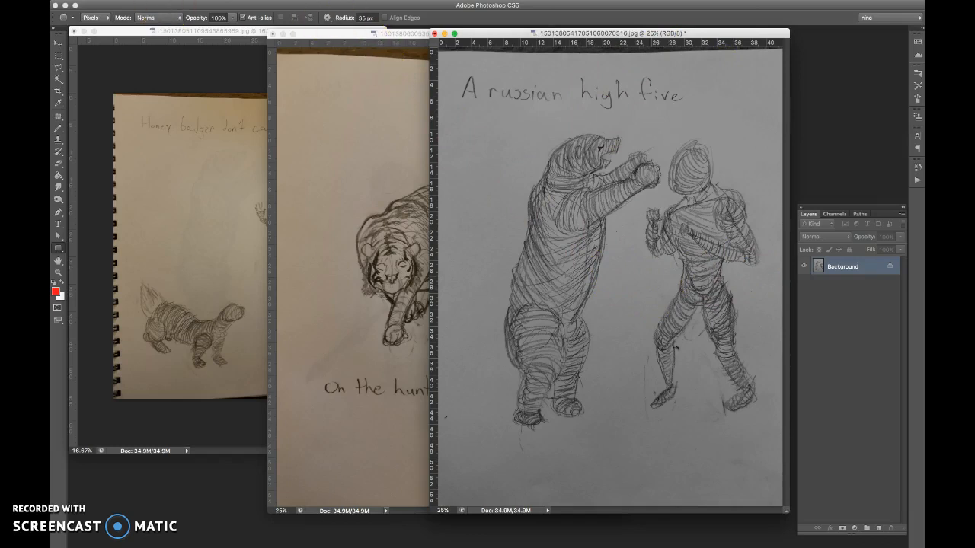
- Apply a Levels adjustment to the "A russian high five" drawing with input levels 42, 1.38 and 156
left_click(185, 3)
mouse_move(185, 23)
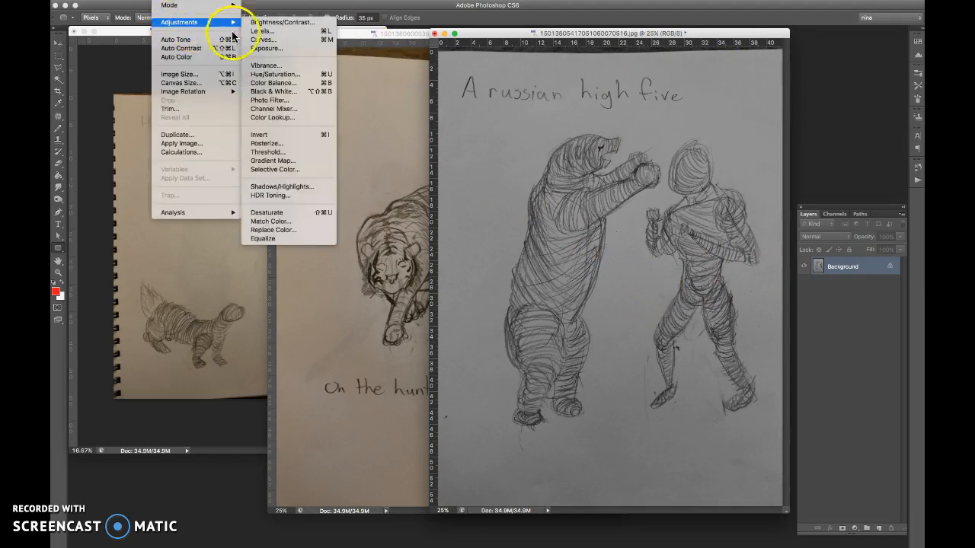
left_click(263, 30)
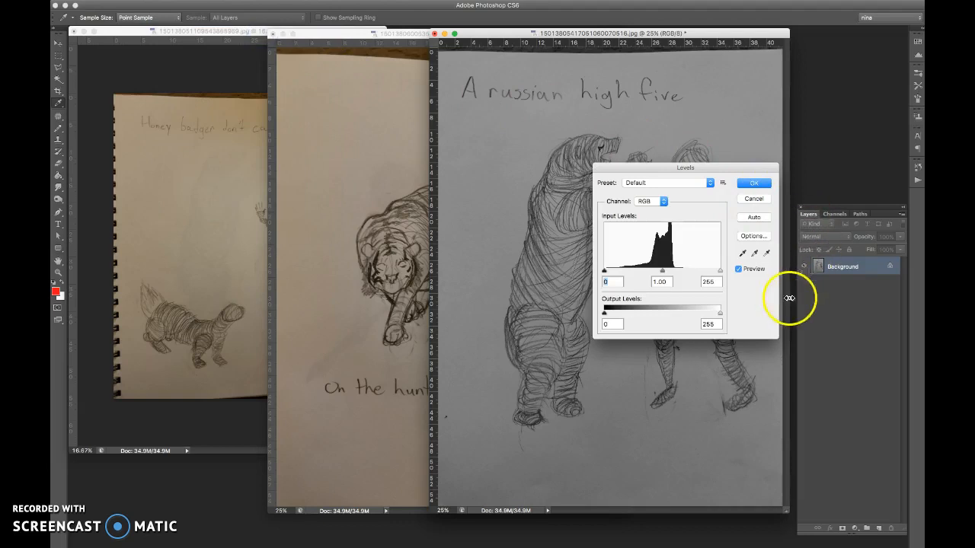
left_click(765, 220)
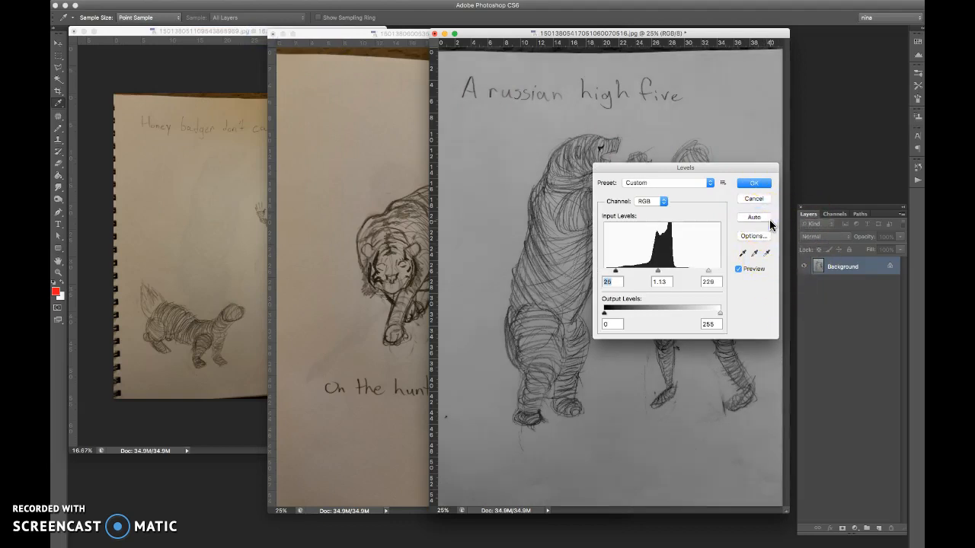
left_click_drag(708, 270, 675, 270)
left_click_drag(616, 271, 644, 269)
left_click_drag(725, 170, 385, 185)
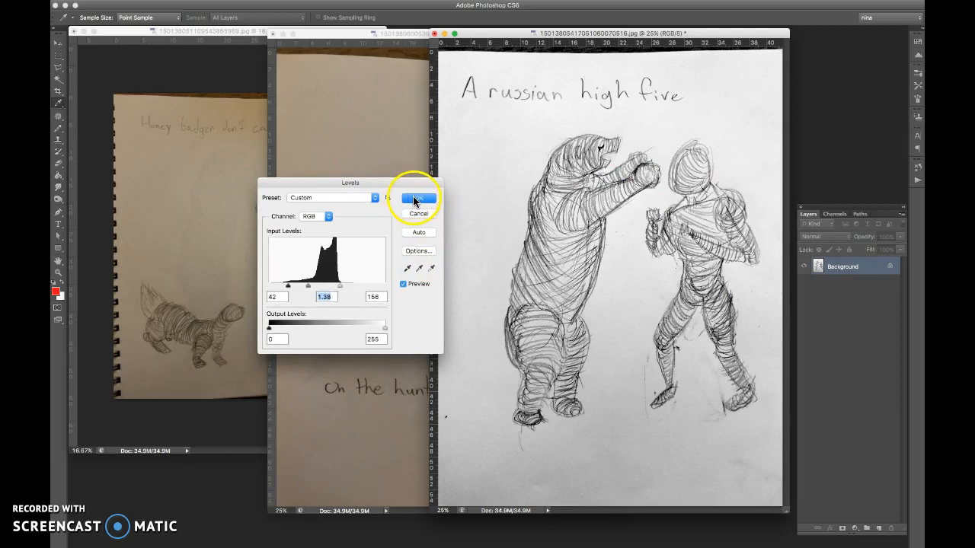
left_click(415, 198)
- Rearrange the windows of the bear and tiger drawings so that both sketches can be seen side by side
left_click_drag(632, 43, 708, 47)
left_click_drag(450, 36, 277, 44)
left_click_drag(636, 42, 559, 33)
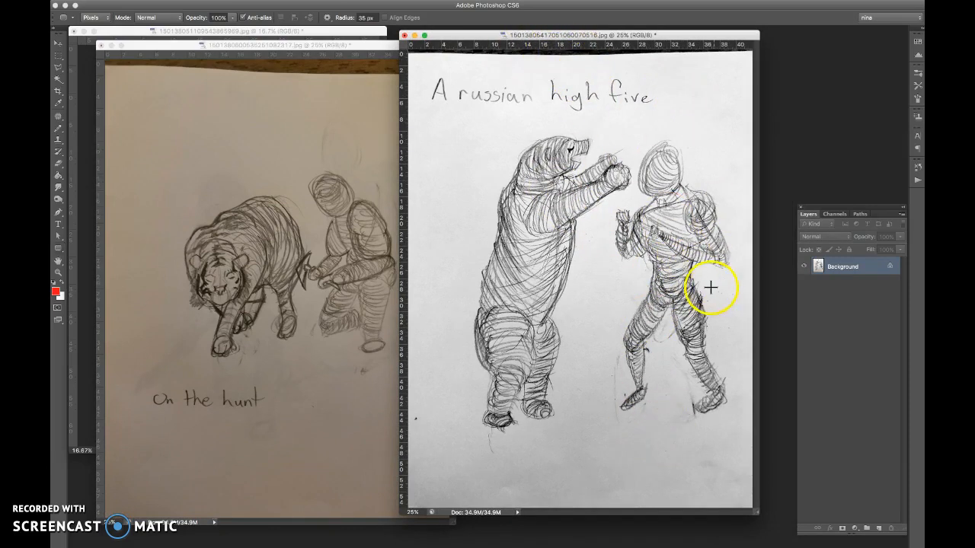
- Crop the "A russian high five" drawing at its upper and lower edges to remove the dark strip and empty paper
key("c")
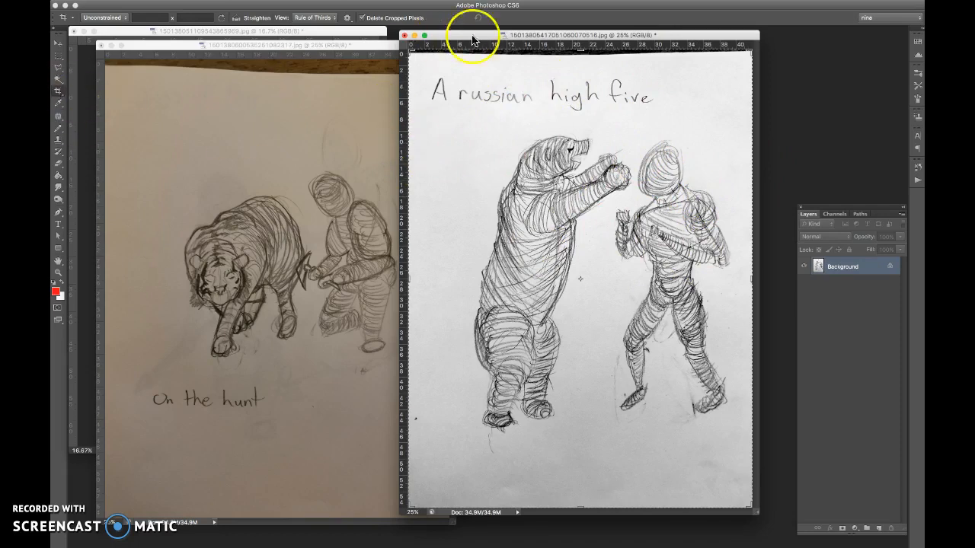
left_click_drag(577, 48, 576, 59)
left_click_drag(579, 496, 574, 463)
key("Return")
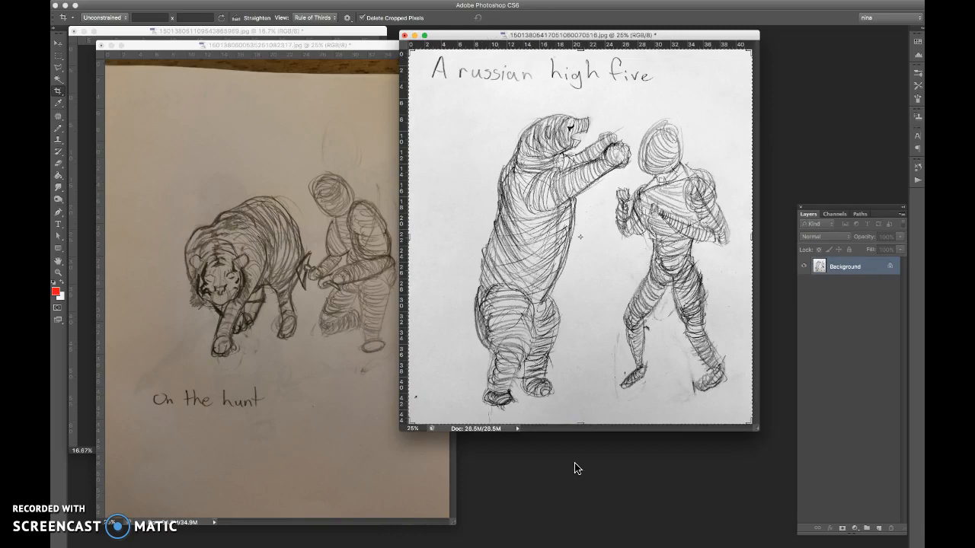
- Bring the "On the hunt" drawing forward and lower its saturation to -99 with Hue/Saturation
left_click(323, 47)
left_click_drag(323, 47, 649, 41)
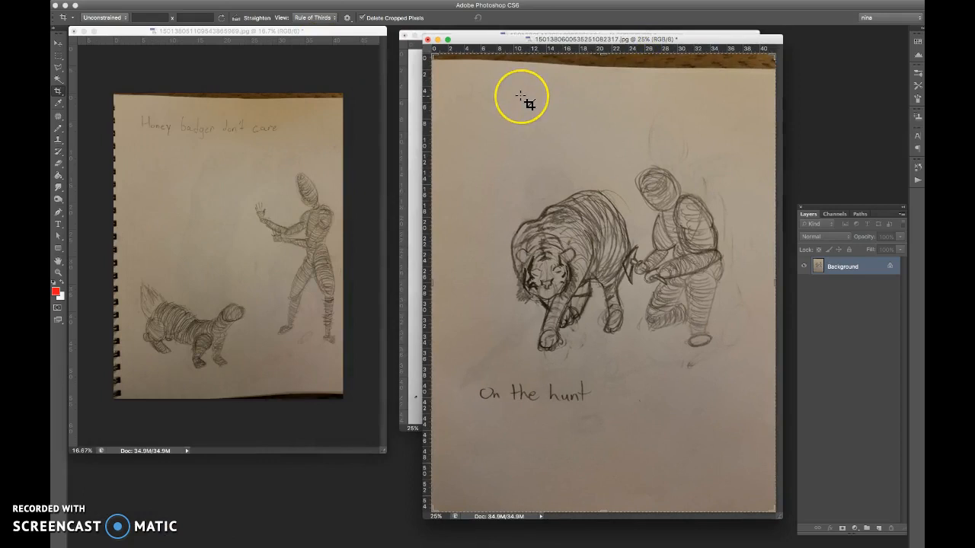
key("super+u")
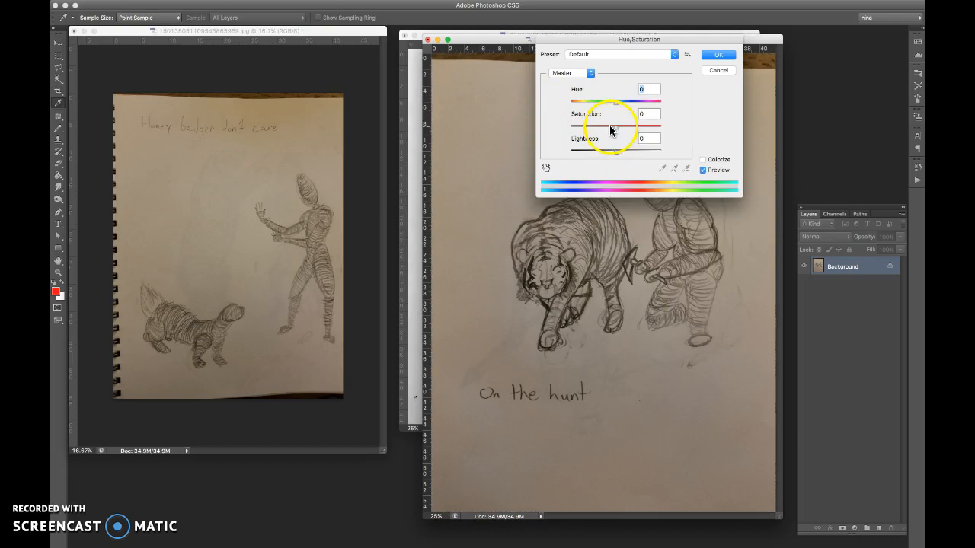
left_click_drag(614, 128, 572, 126)
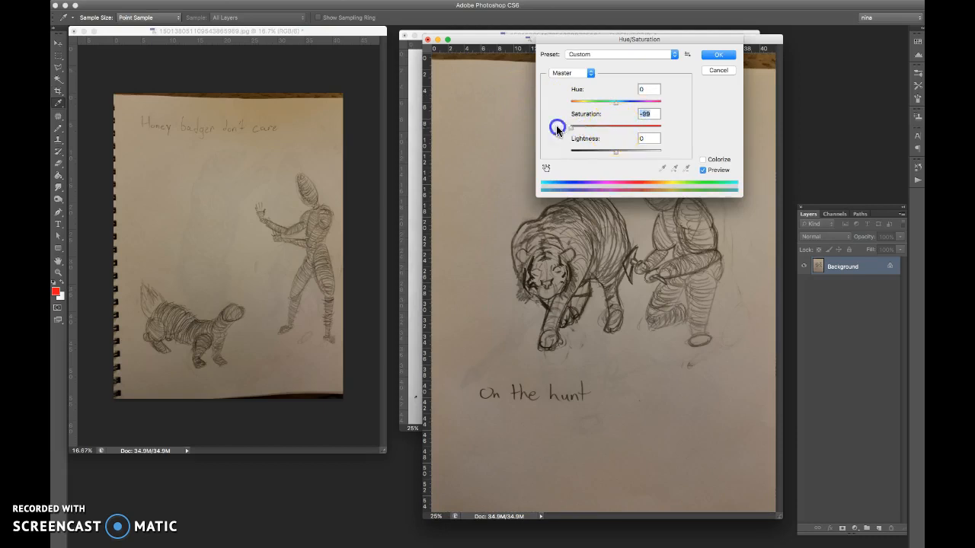
left_click(706, 58)
- Apply a Levels adjustment to the "On the hunt" drawing with input levels 42, 1.00 and 171
key("c")
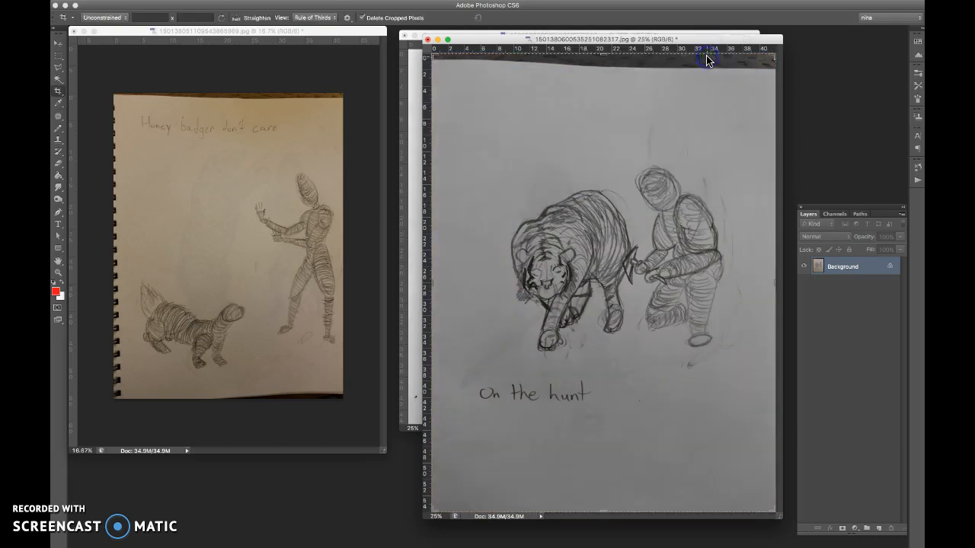
key("super+l")
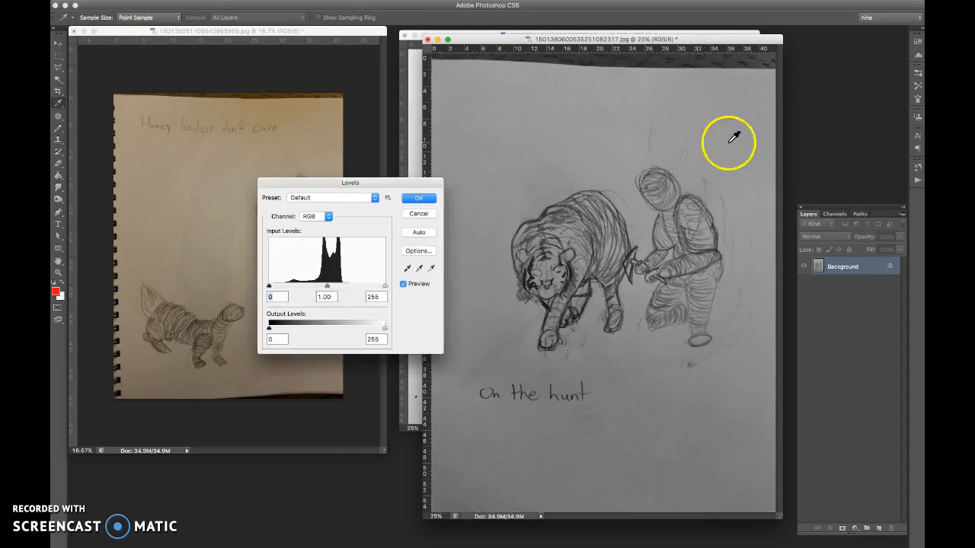
left_click_drag(383, 287, 346, 286)
left_click(268, 287)
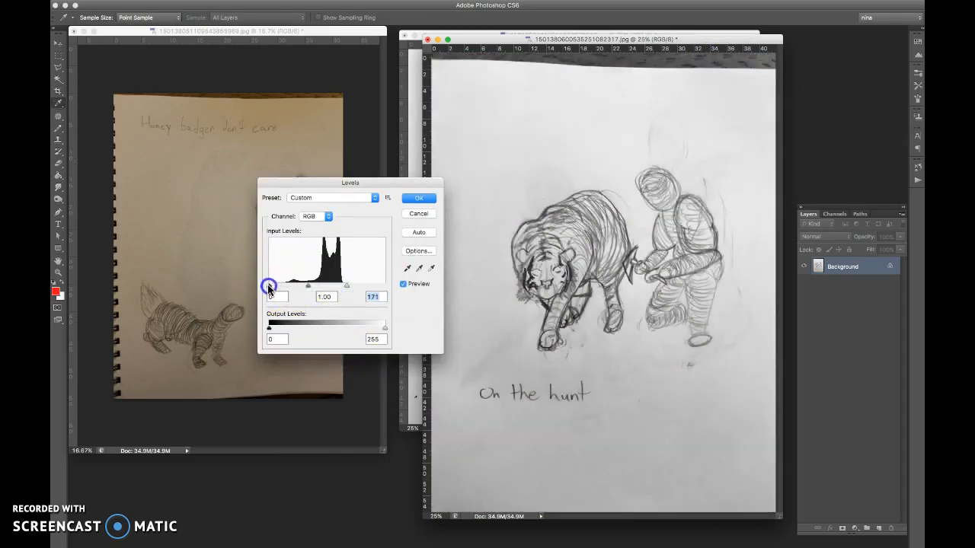
left_click_drag(282, 288, 331, 290)
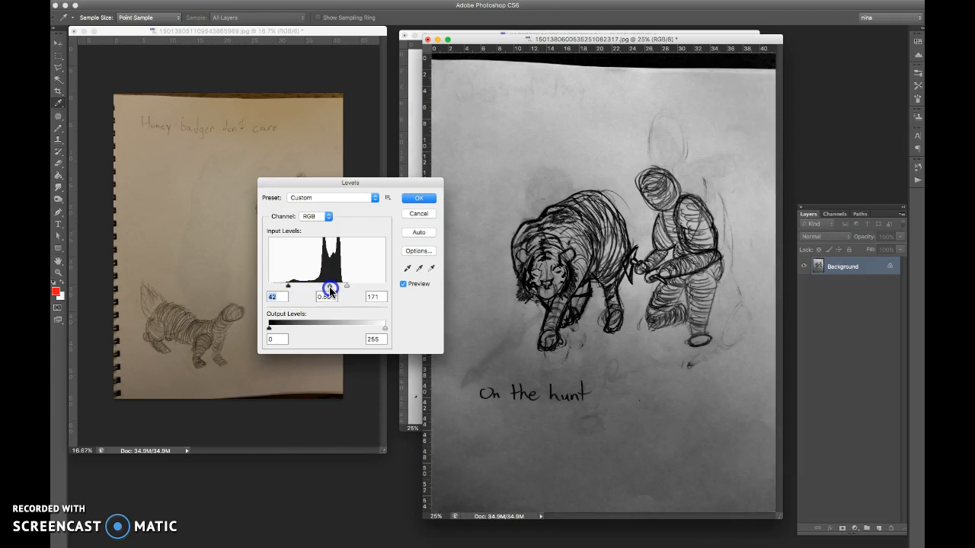
mouse_move(330, 290)
left_mouse_down()
mouse_move(297, 288)
mouse_move(318, 290)
left_mouse_up()
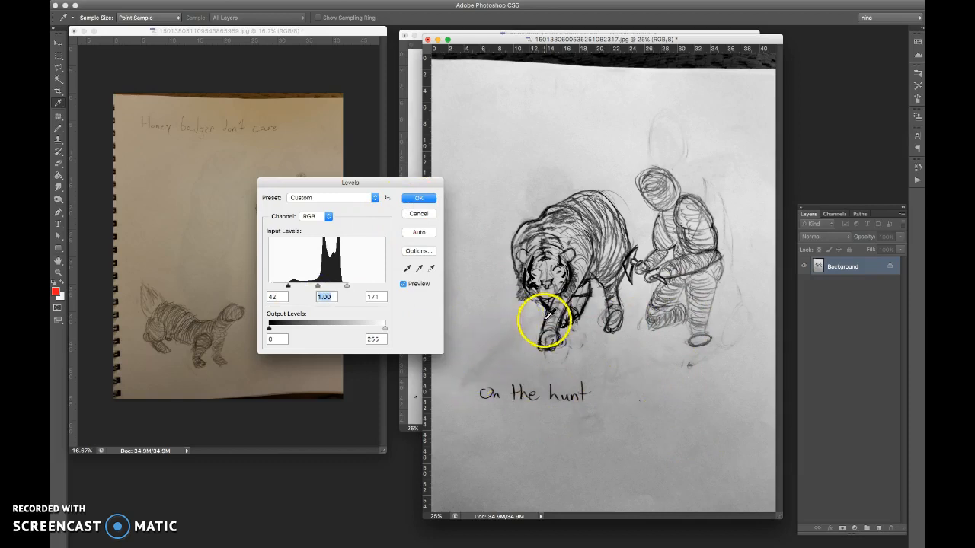
left_click(419, 198)
- Crop the "On the hunt" drawing to cut off the dark upper strip and the empty paper below the caption
key("c")
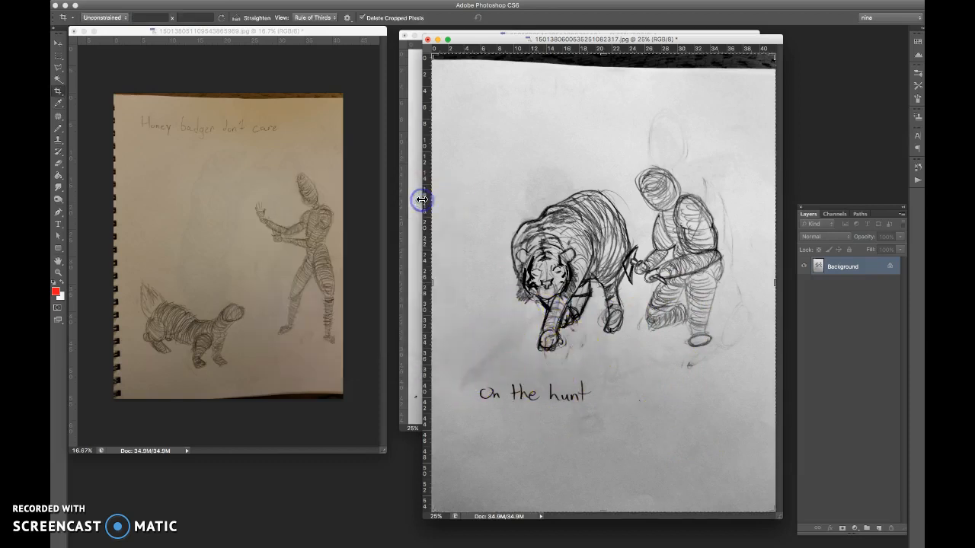
left_click_drag(603, 53, 587, 92)
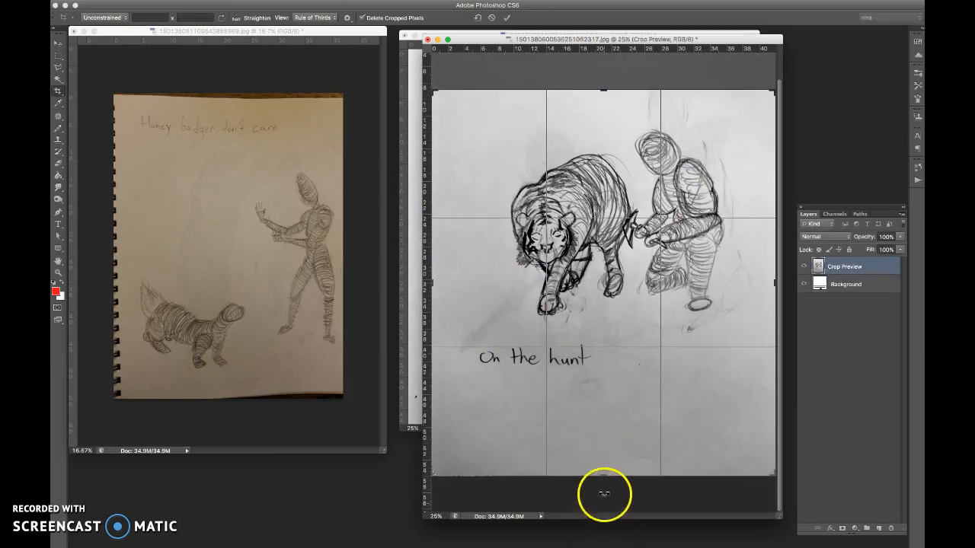
left_click_drag(603, 474, 601, 435)
key("Return")
- Bring the "Honey badger don't care" drawing forward and set its saturation to -100 with Hue/Saturation
left_click_drag(251, 34, 550, 78)
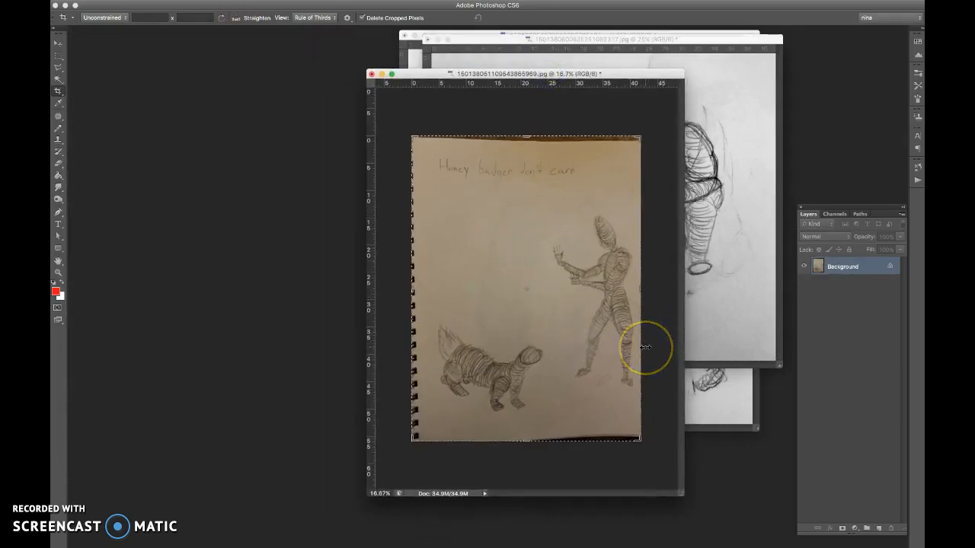
key("super+u")
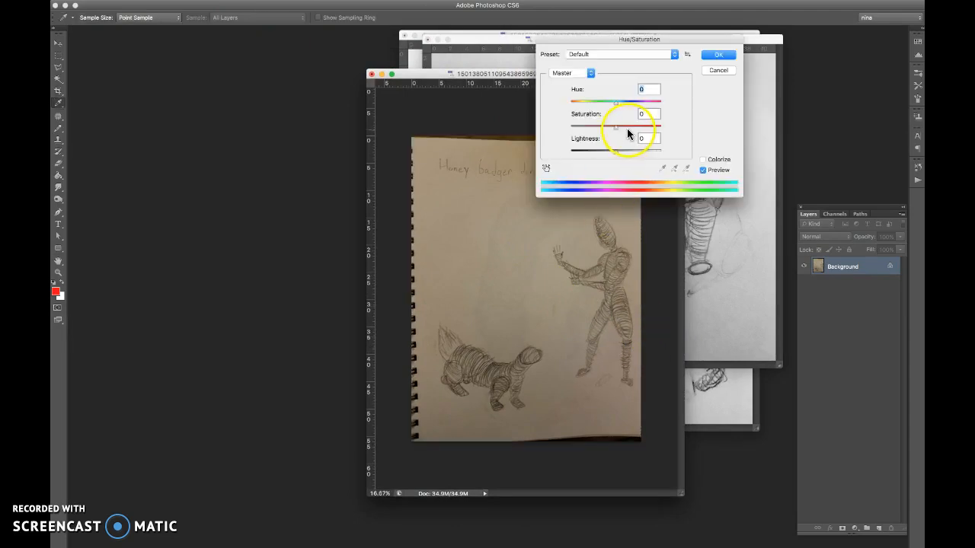
left_click_drag(617, 131, 534, 126)
left_click(716, 56)
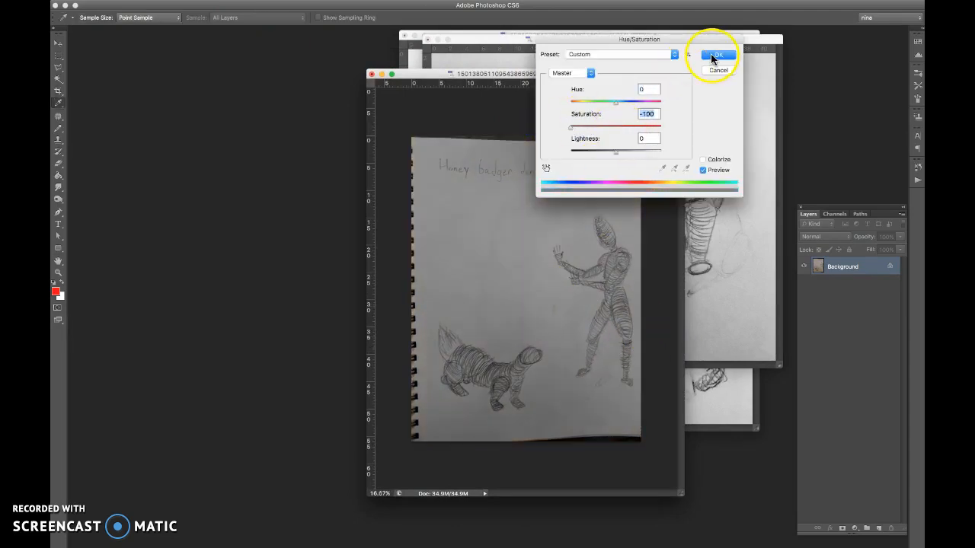
left_click(716, 60)
- Apply a Levels adjustment to the "Honey badger don't care" drawing with input levels 48, 1.04 and 153
key("c")
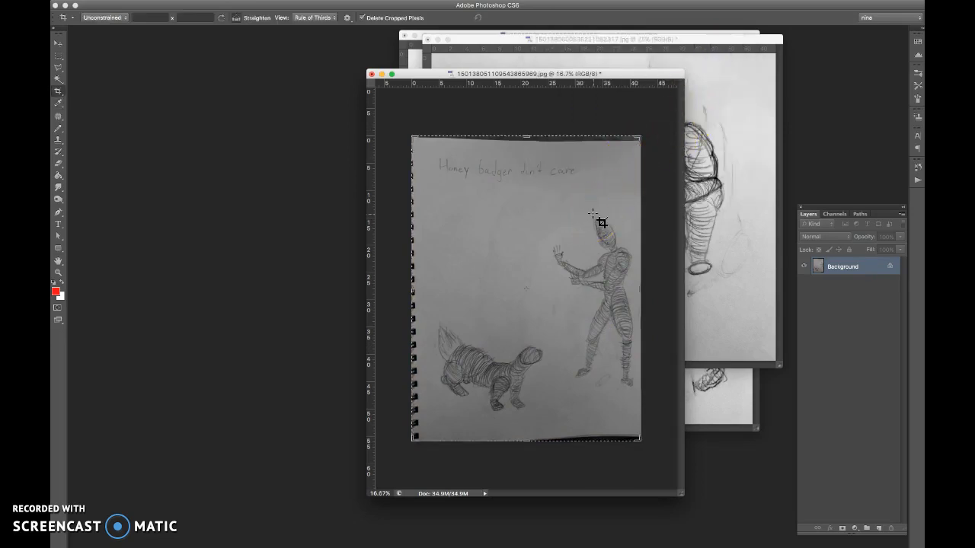
key("super+l")
left_click_drag(385, 284, 343, 285)
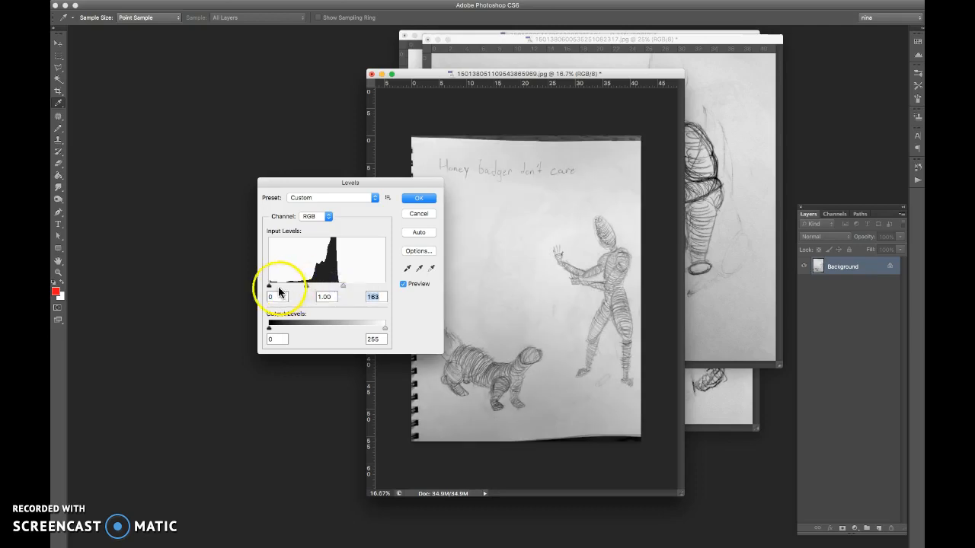
left_click_drag(280, 286, 290, 285)
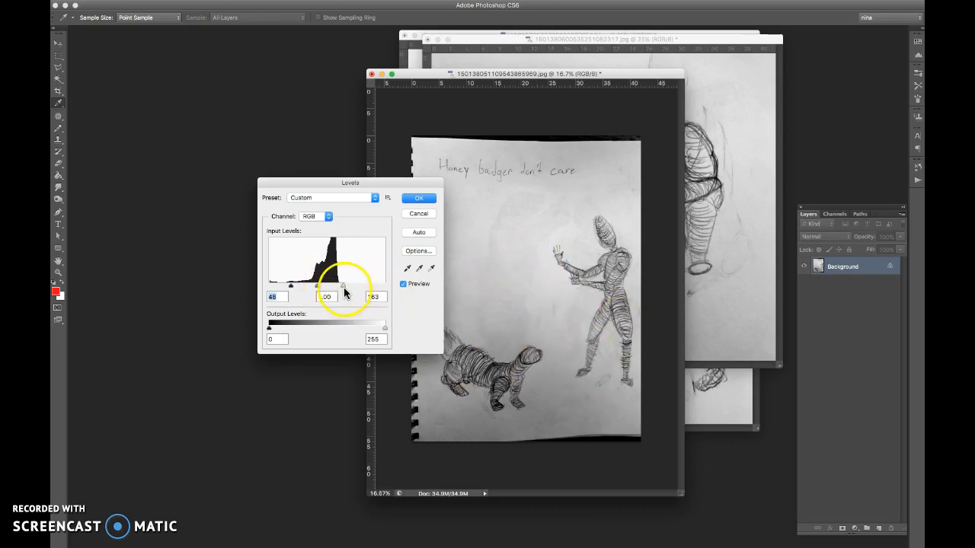
left_click_drag(342, 284, 313, 286)
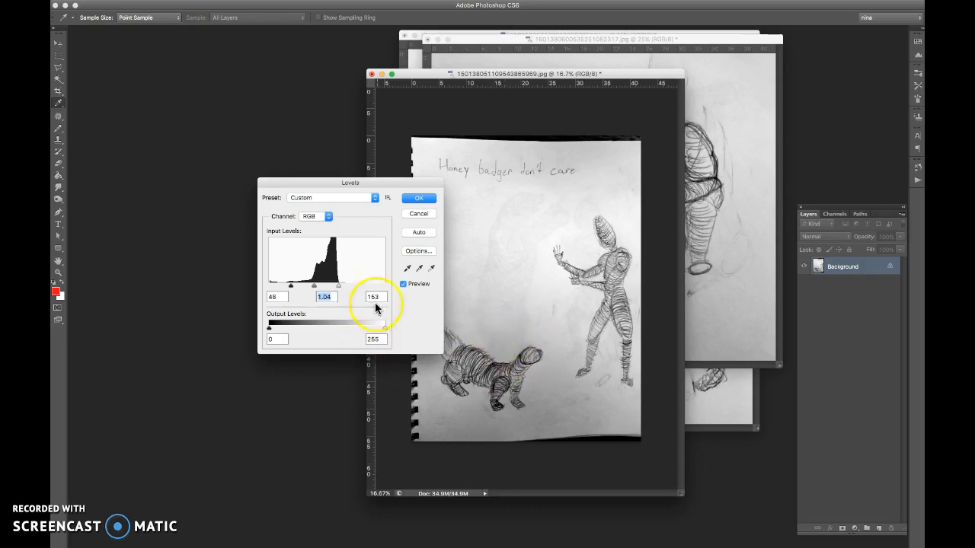
left_click(417, 200)
- Crop the "Honey badger don't care" drawing on all four sides to cut off the dark paper edges and the binding holes
key("c")
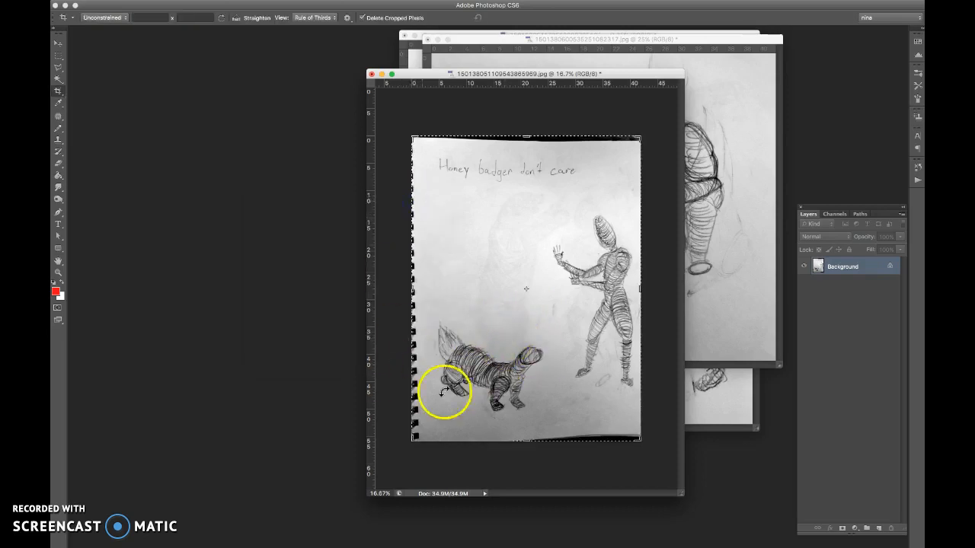
left_click_drag(525, 441, 524, 434)
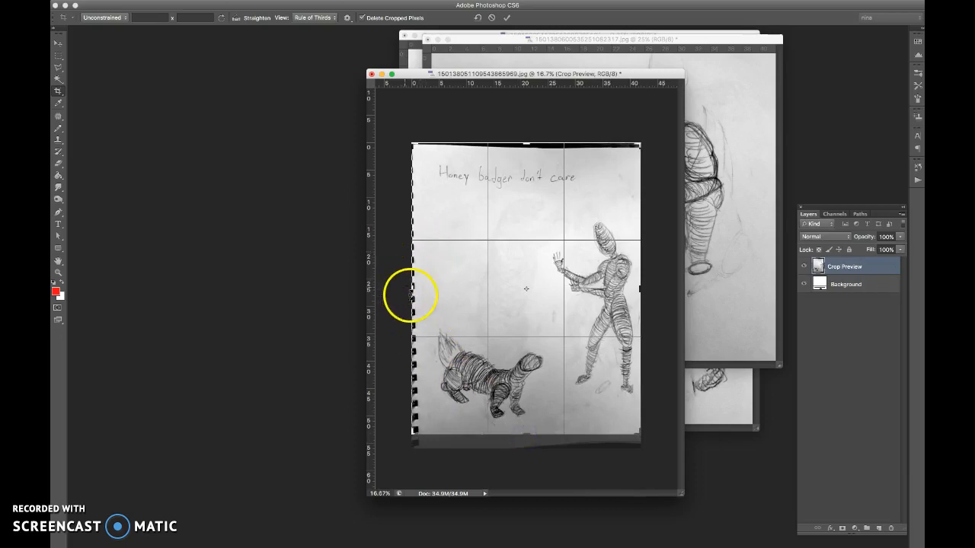
left_click_drag(409, 294, 417, 296)
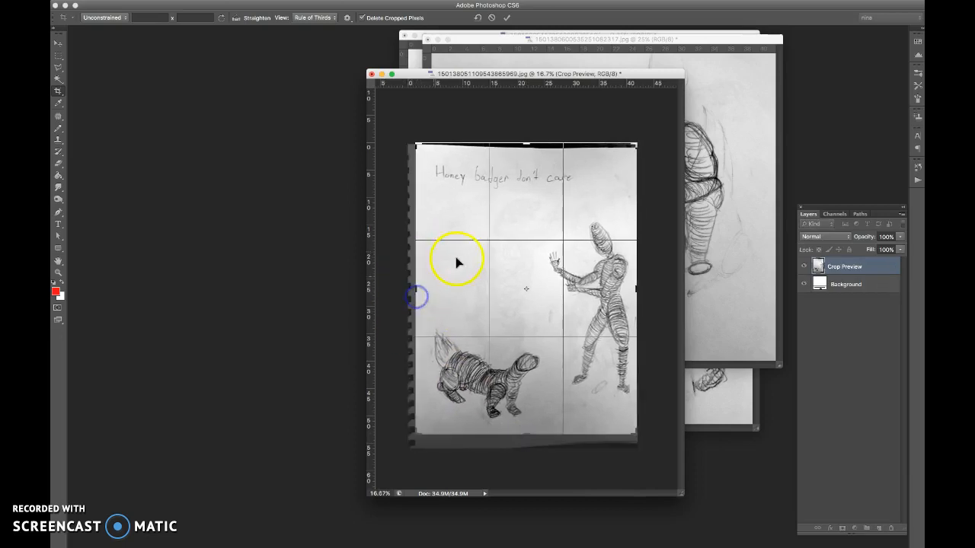
left_click_drag(526, 144, 521, 149)
left_click_drag(636, 289, 634, 289)
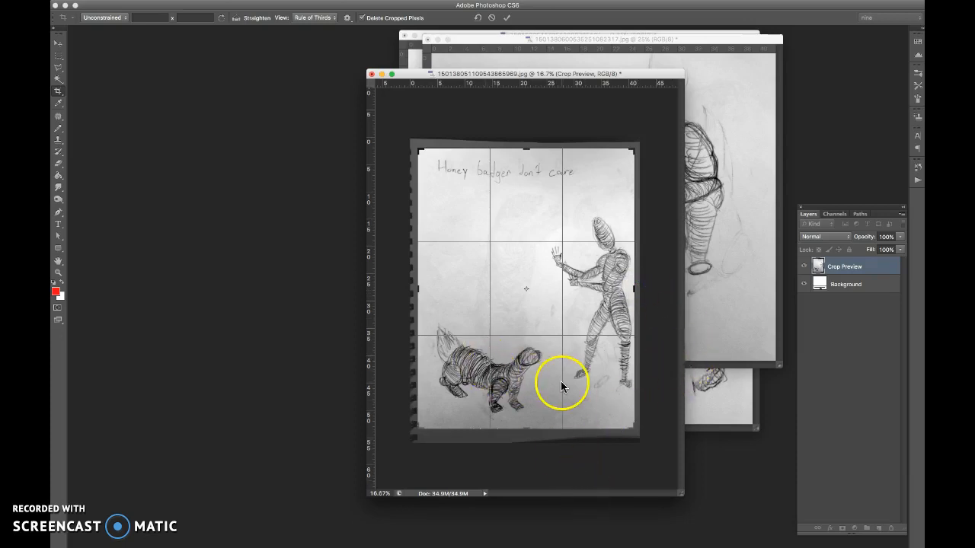
key("Return")
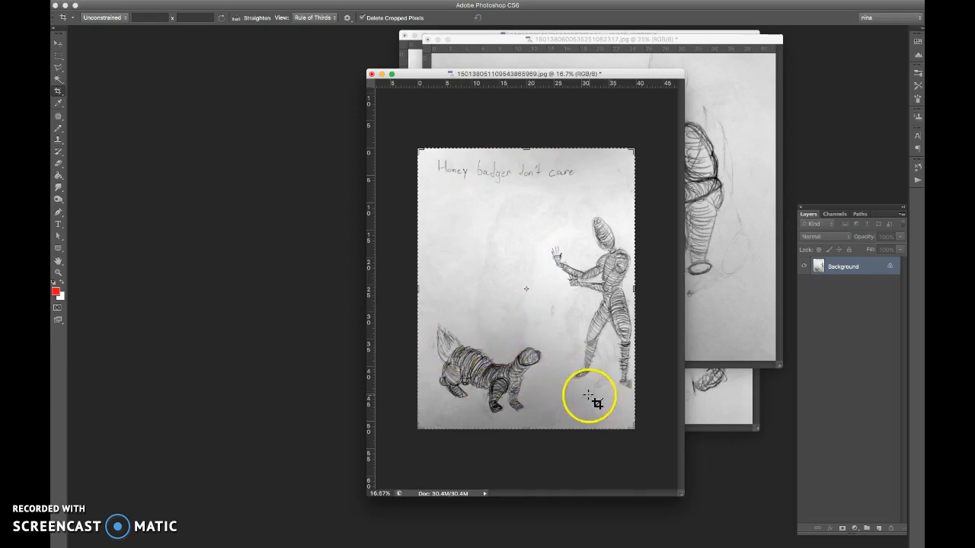
- Spread out the drawing windows and resize the "On the hunt" image to a width of 1000 pixels with proportions constrained
left_click_drag(487, 74, 266, 74)
left_click_drag(581, 37, 538, 160)
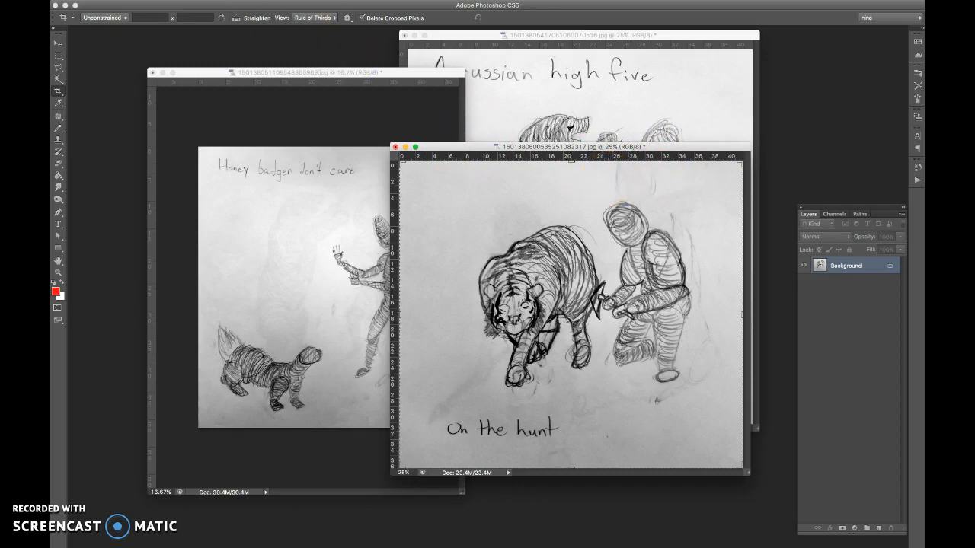
left_click(162, 1)
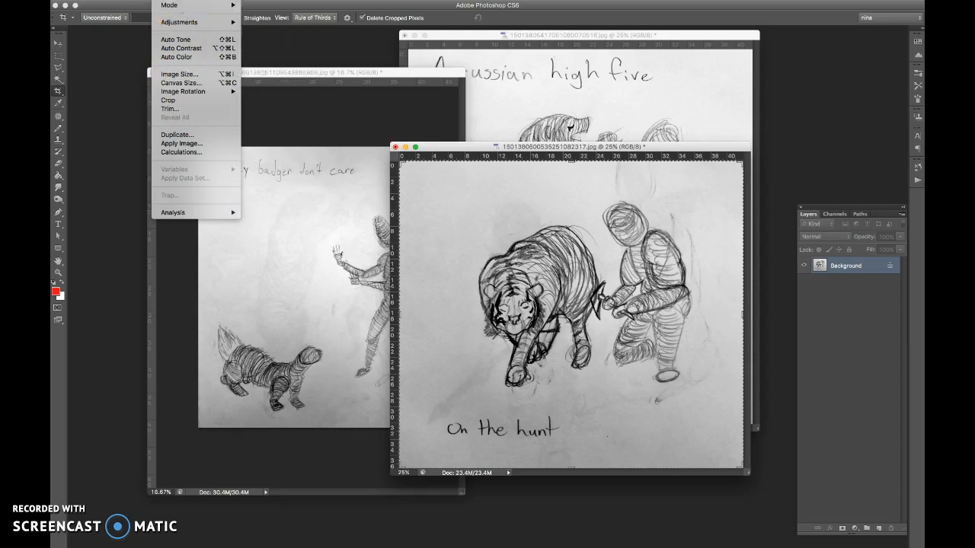
left_click(173, 73)
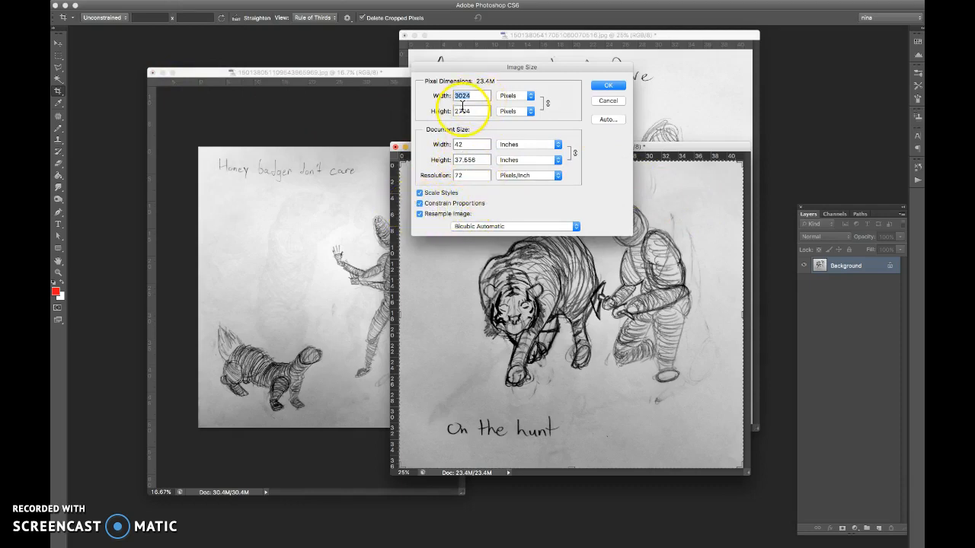
type("000")
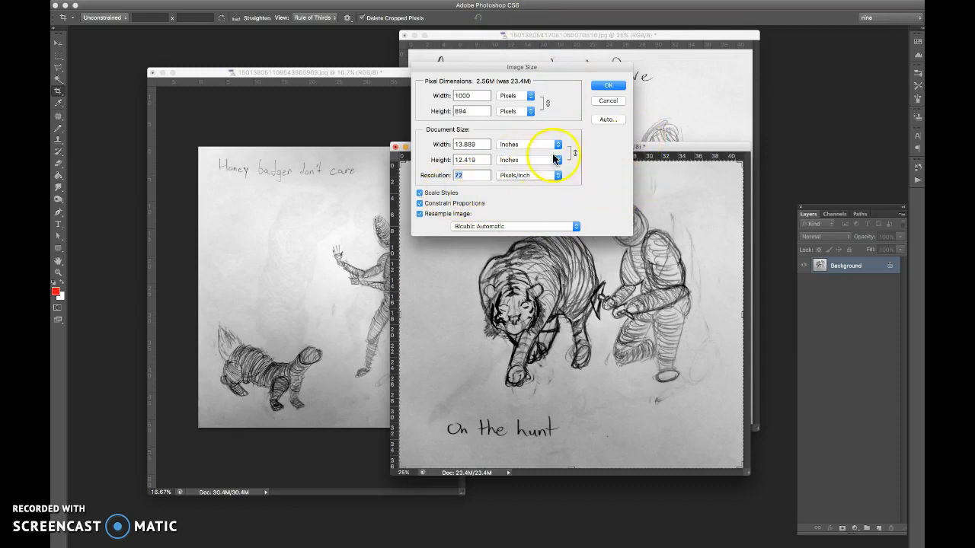
left_click(614, 89)
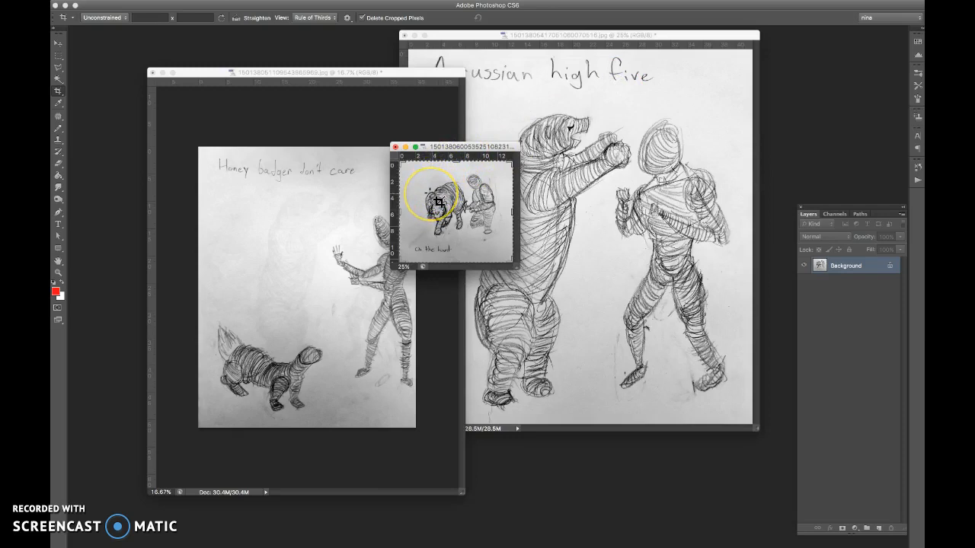
key("super+equal")
key("super+equal")
key("super+equal")
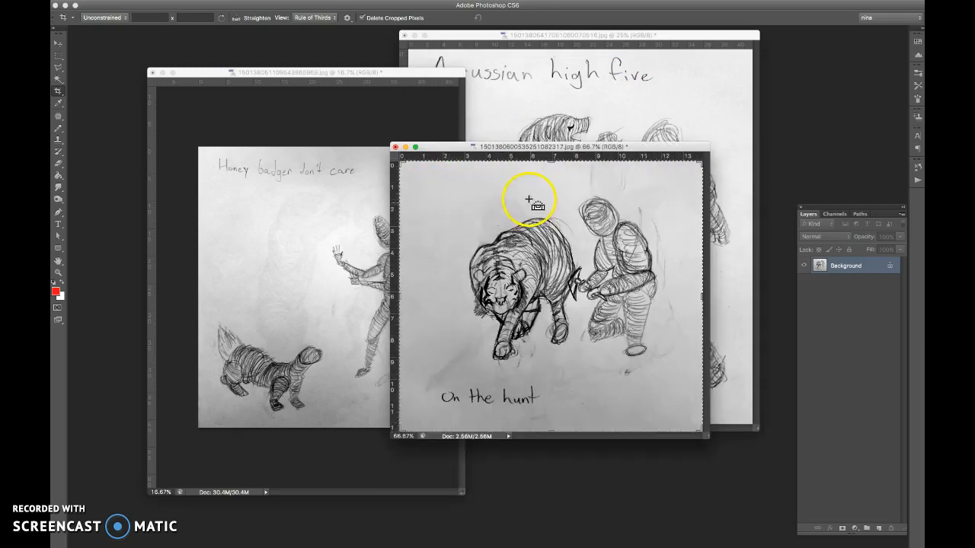
key("super+equal")
left_click_drag(634, 126, 378, 41)
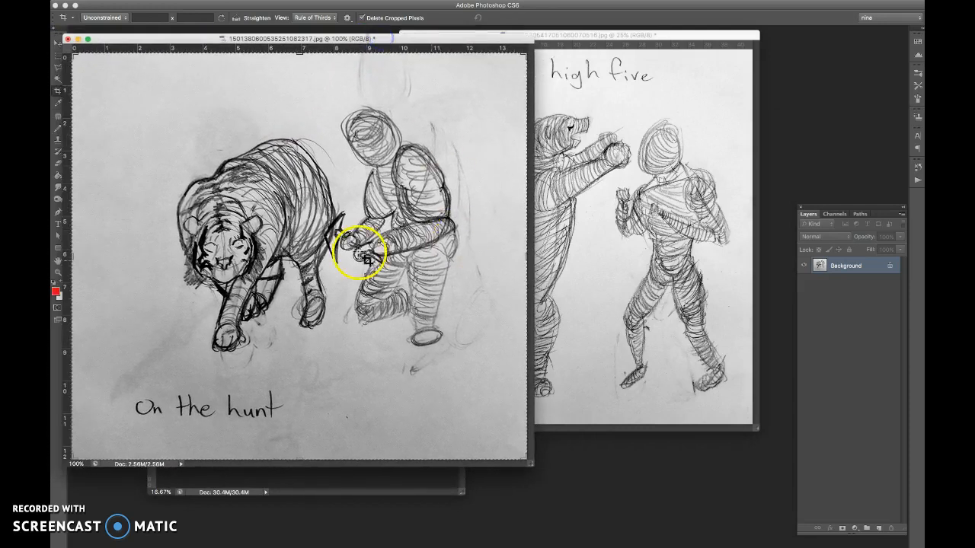
- Resize the "A russian high five" image to a height of 1000 pixels with proportions constrained
left_click(609, 220)
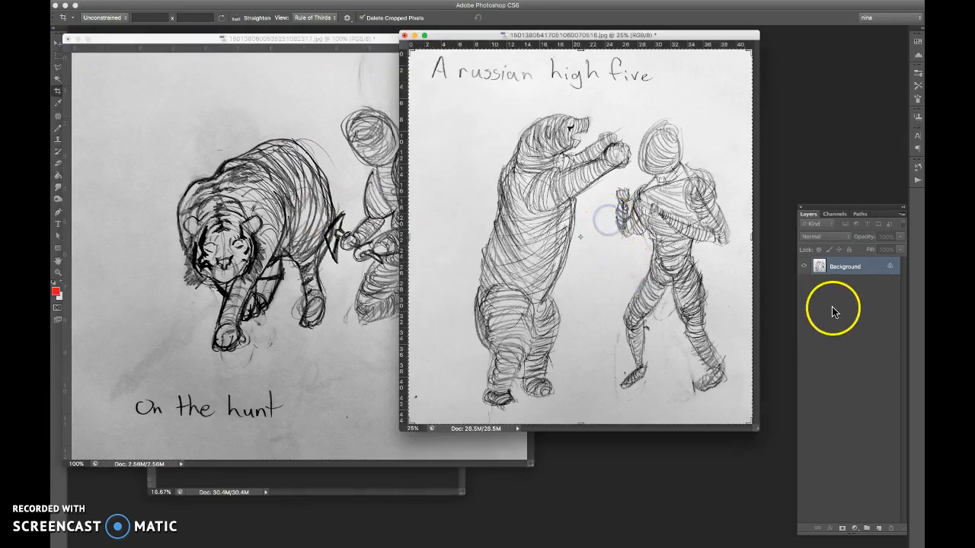
key("super+alt+i")
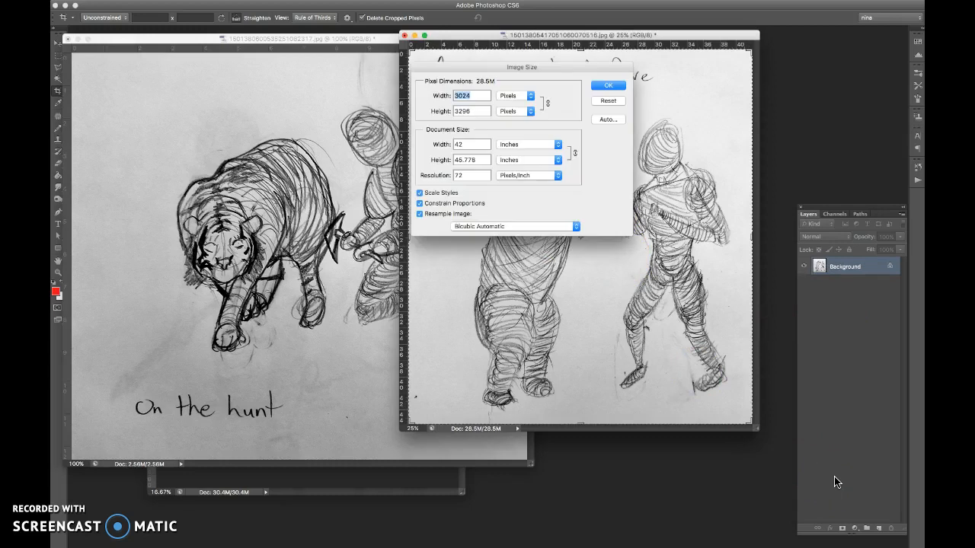
left_click(459, 112)
type("1000")
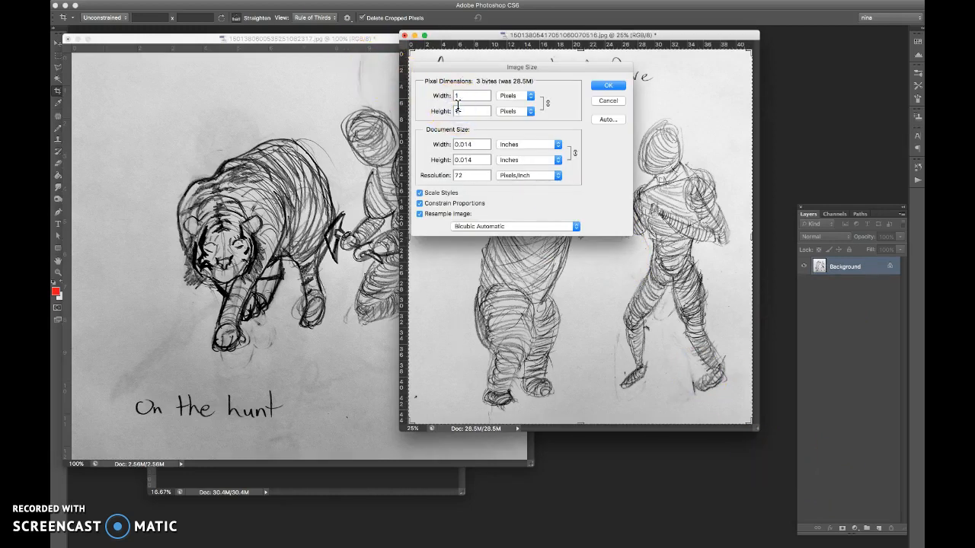
left_click(620, 86)
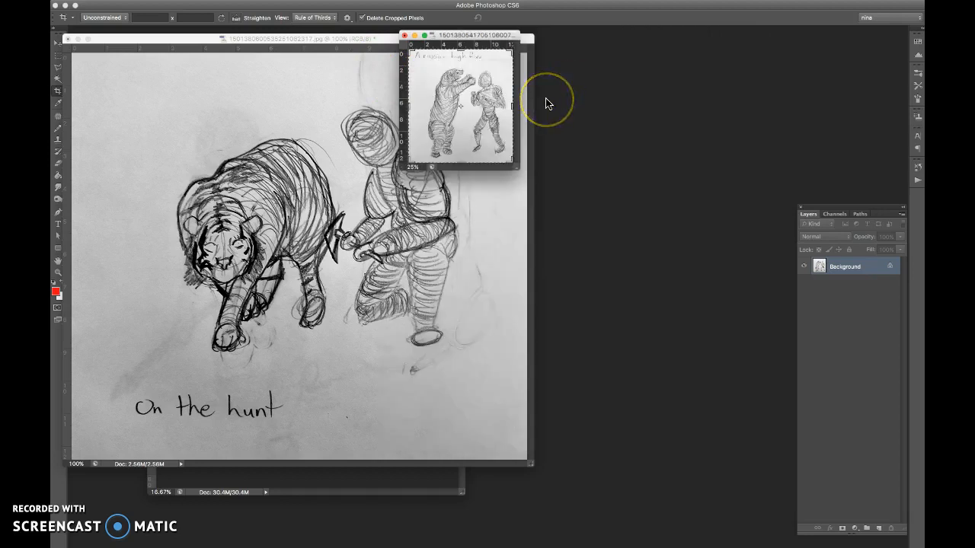
key("super+equal")
key("super+equal")
key("super+equal")
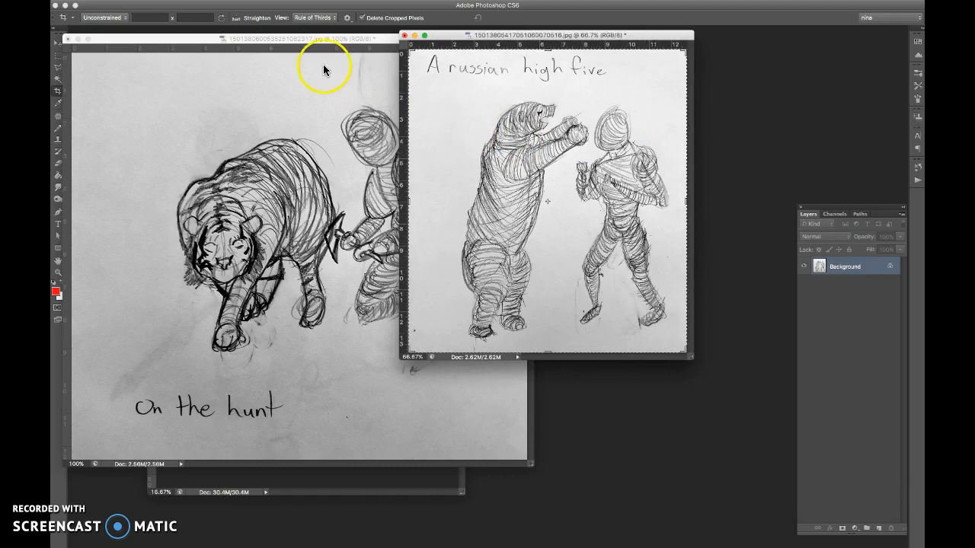
- Bring the "Honey badger don't care" drawing forward and resize it to a height of 1000 pixels with proportions constrained
left_click_drag(301, 45, 465, 127)
left_click(392, 106)
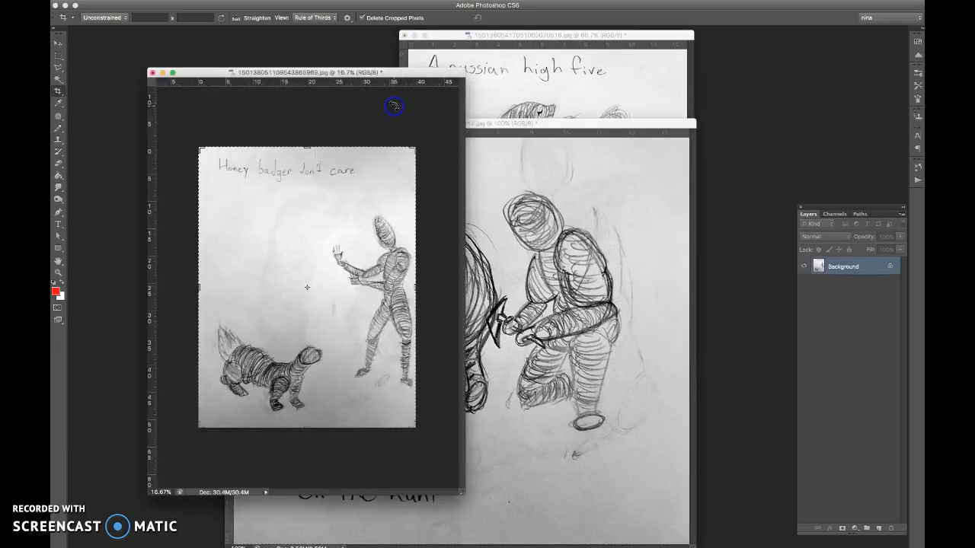
left_click(348, 115)
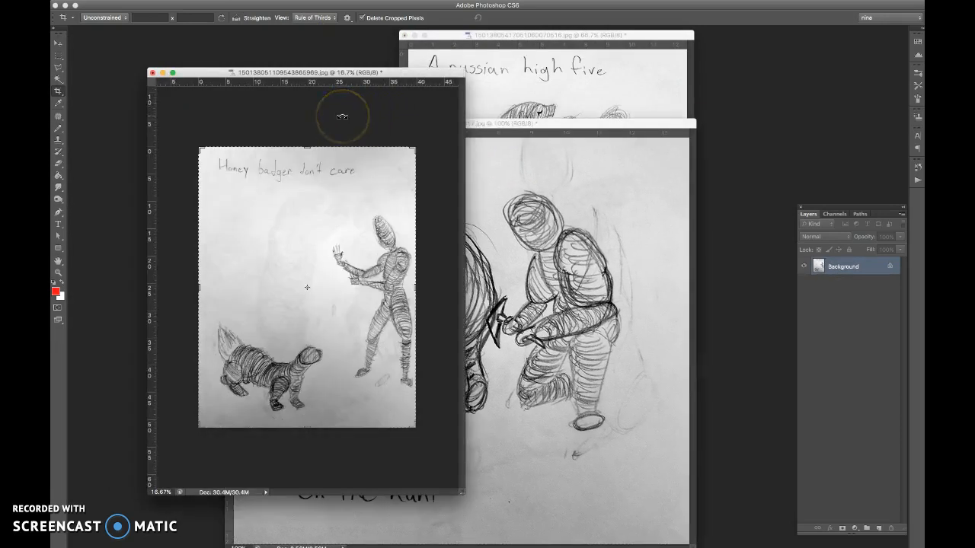
key("super+alt+i")
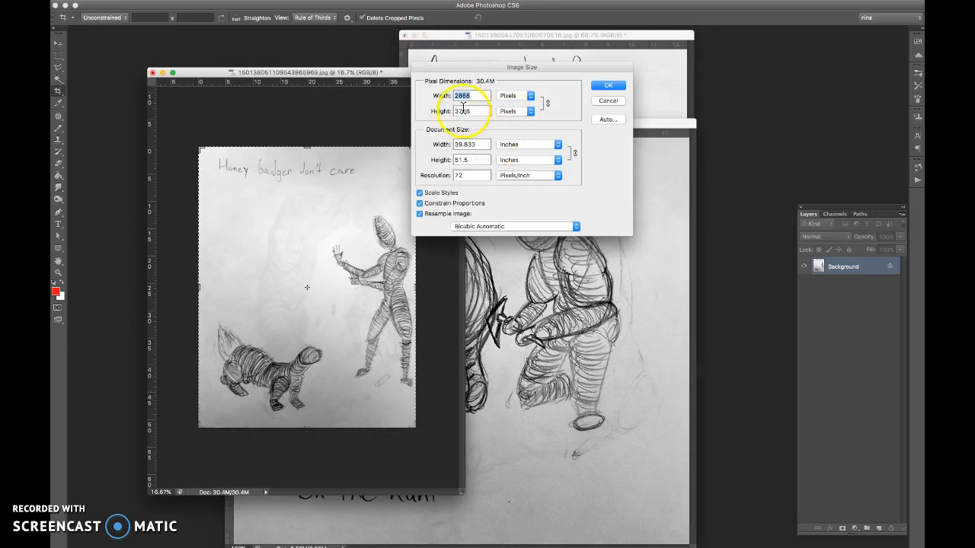
left_click(462, 110)
type("1000")
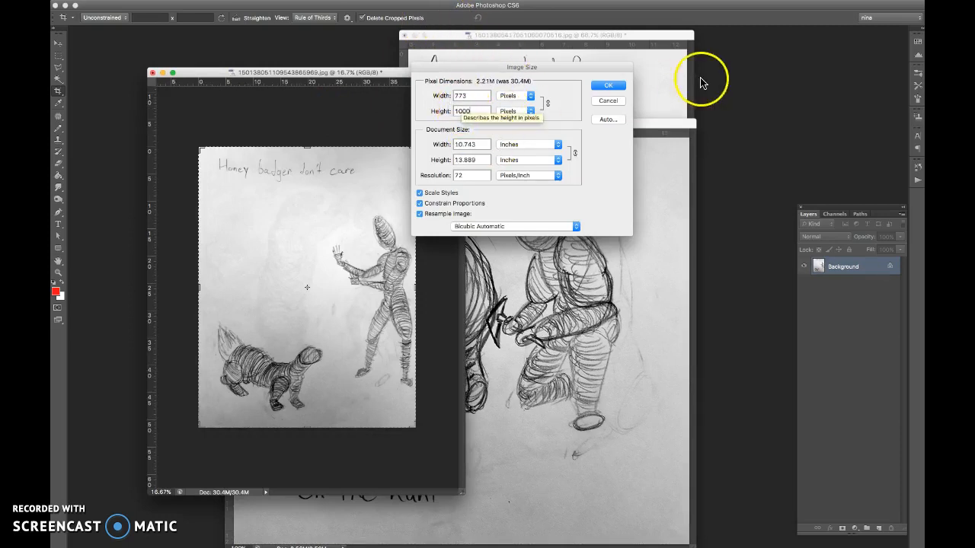
left_click(604, 88)
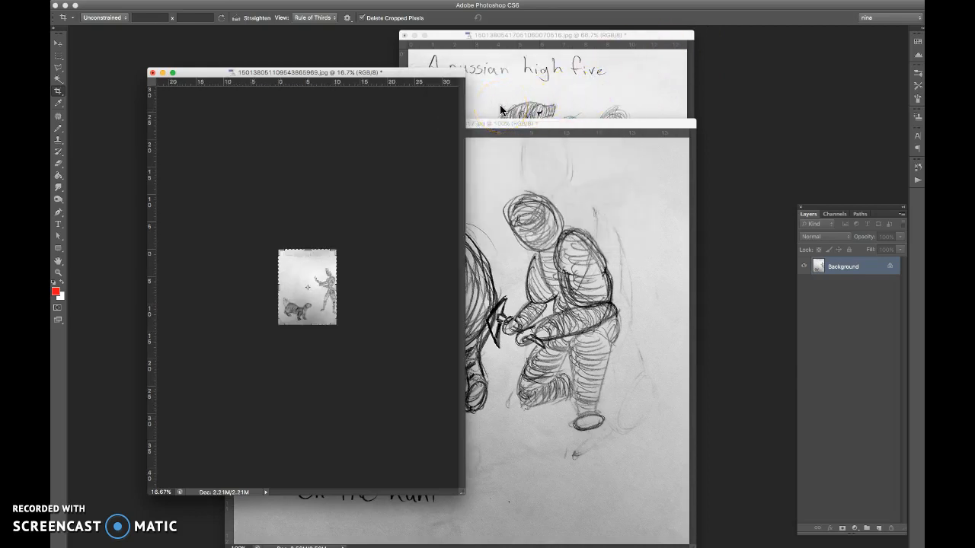
key("super+plus")
key("super+plus")
key("super+plus")
key("super+plus")
left_click(409, 55)
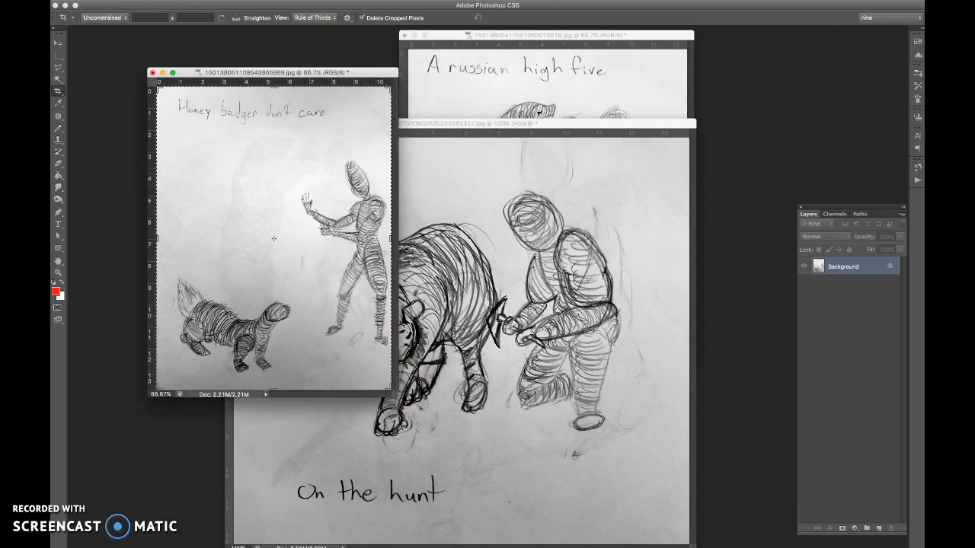
- Start saving the "Honey badger don't care" drawing under a new name and create a folder named test inside w1a3
left_click(122, 1)
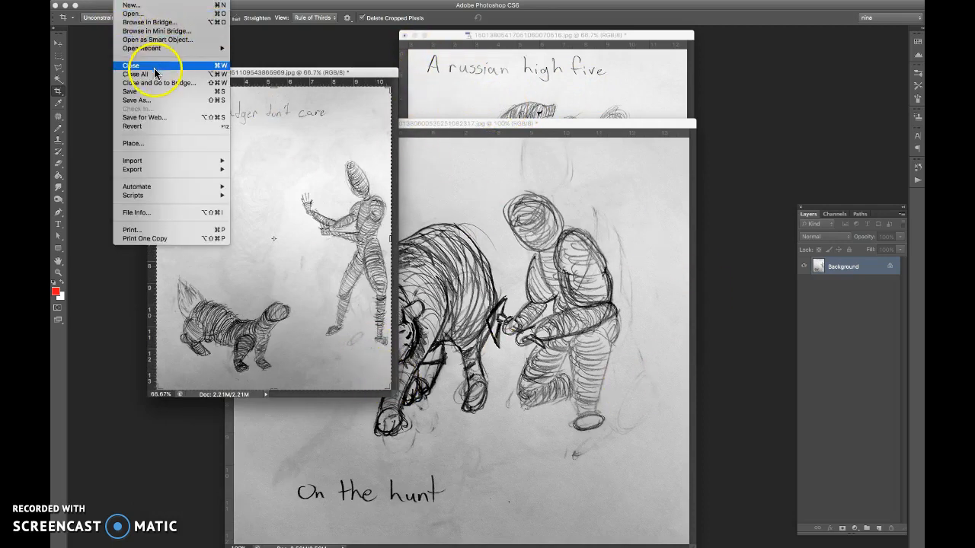
left_click(143, 100)
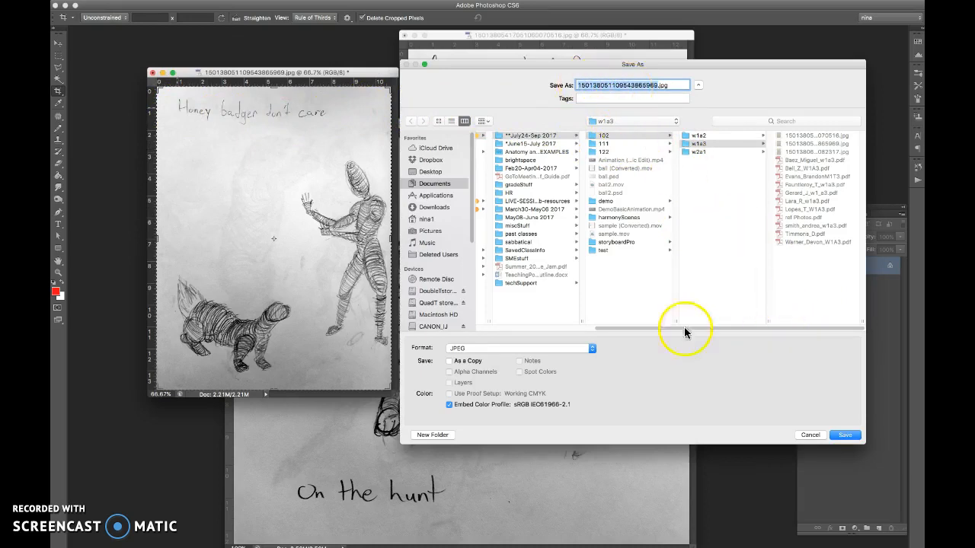
left_click(441, 432)
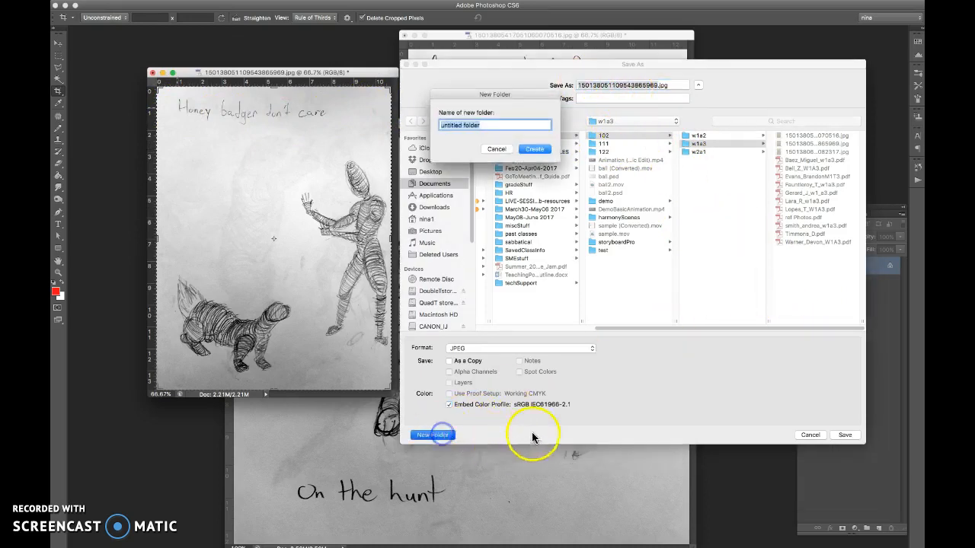
type("test")
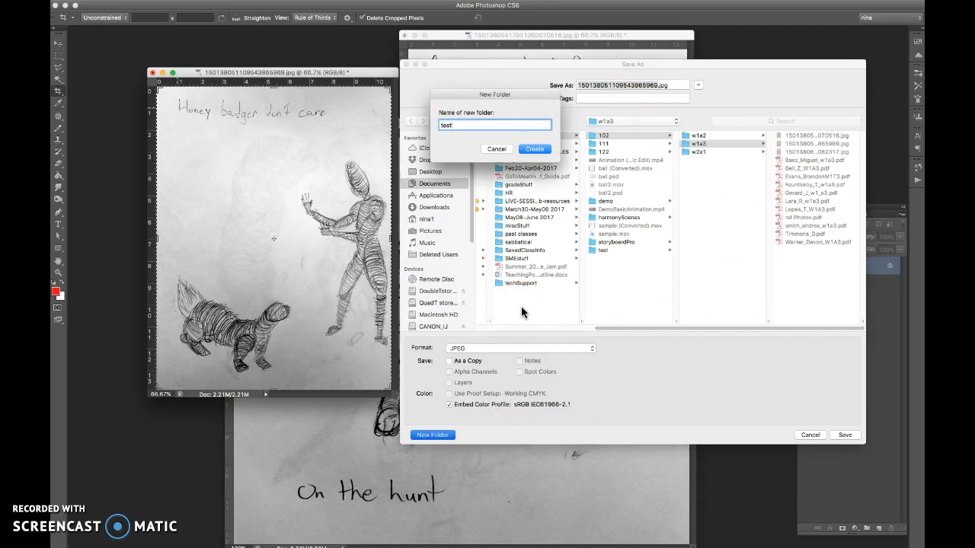
key("Return")
left_click(564, 240)
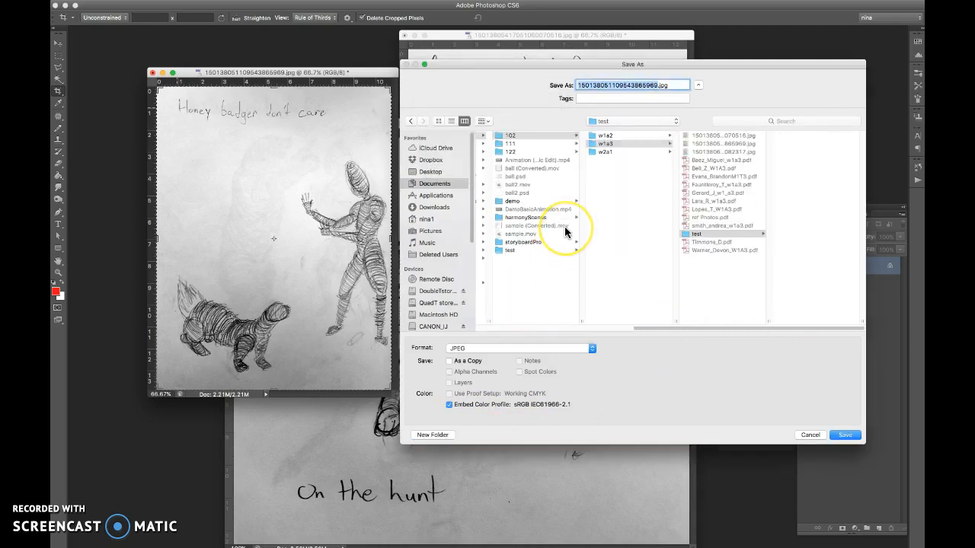
- Save the drawing in the test folder as honeybadger.jpg with JPEG quality 12 (Maximum)
type("honeybadger")
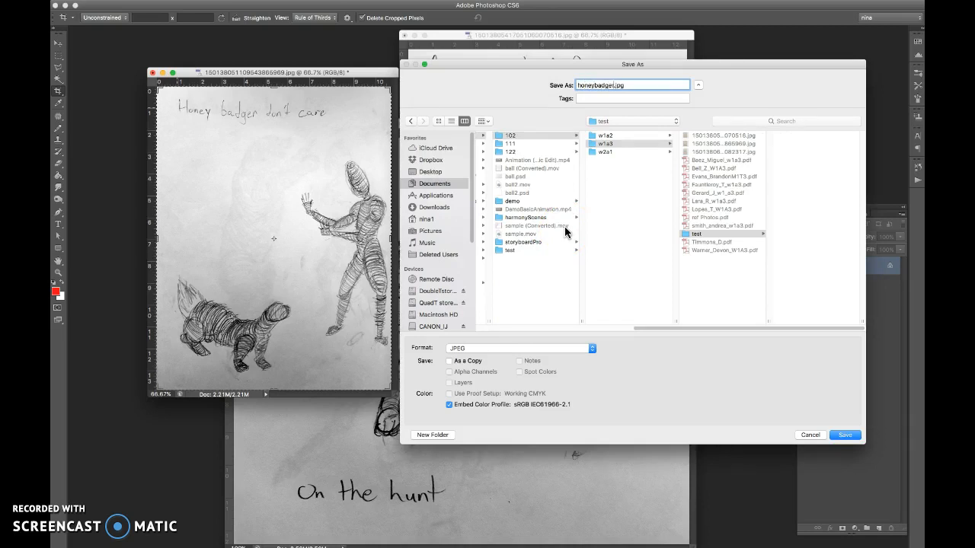
left_click(841, 435)
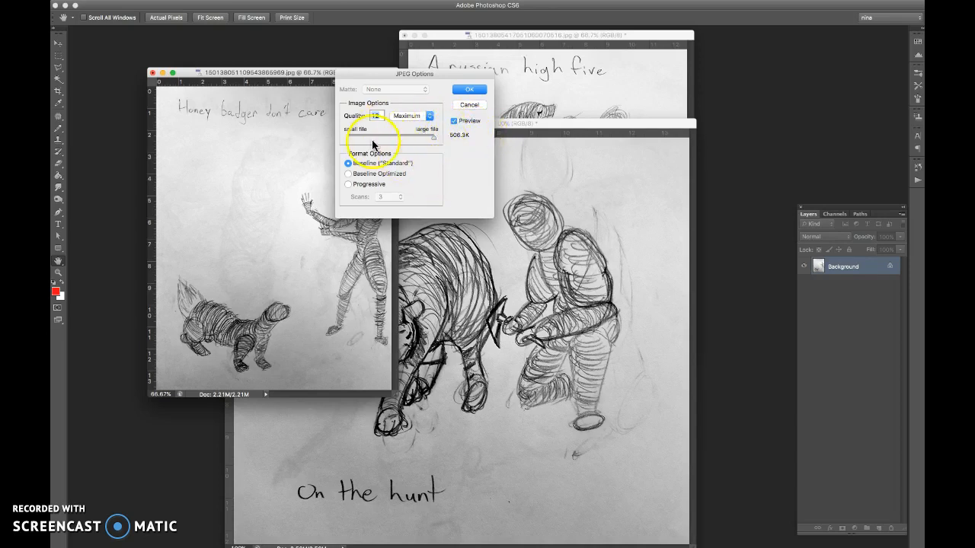
left_click(467, 91)
key("c")
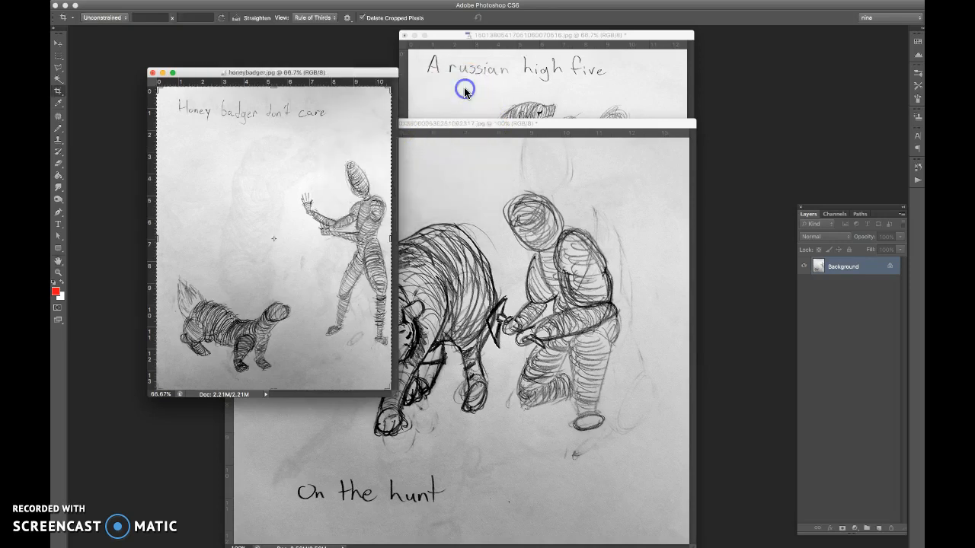
- Save the "On the hunt" drawing in the test folder as onthehunt.jpg with JPEG quality 12 (Maximum)
left_click(497, 128)
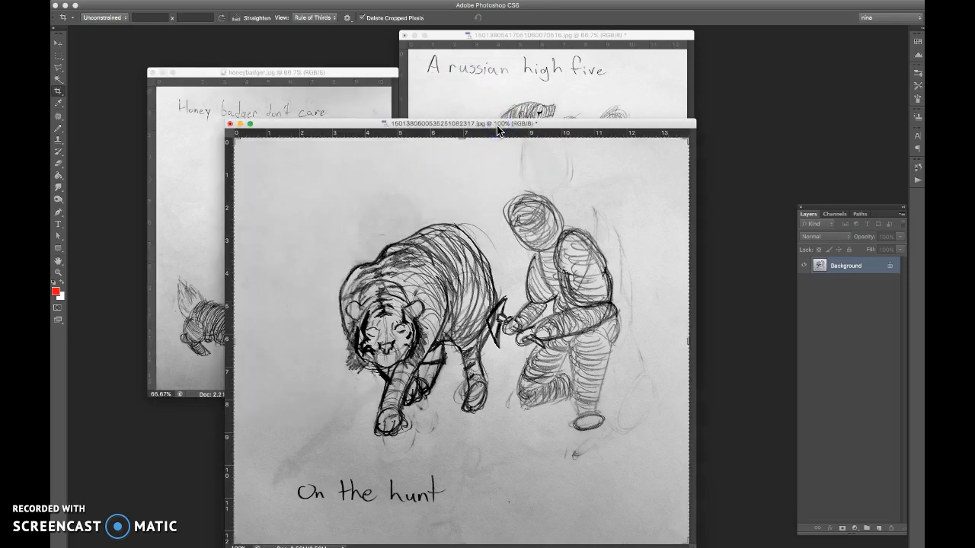
key("super+shift+s")
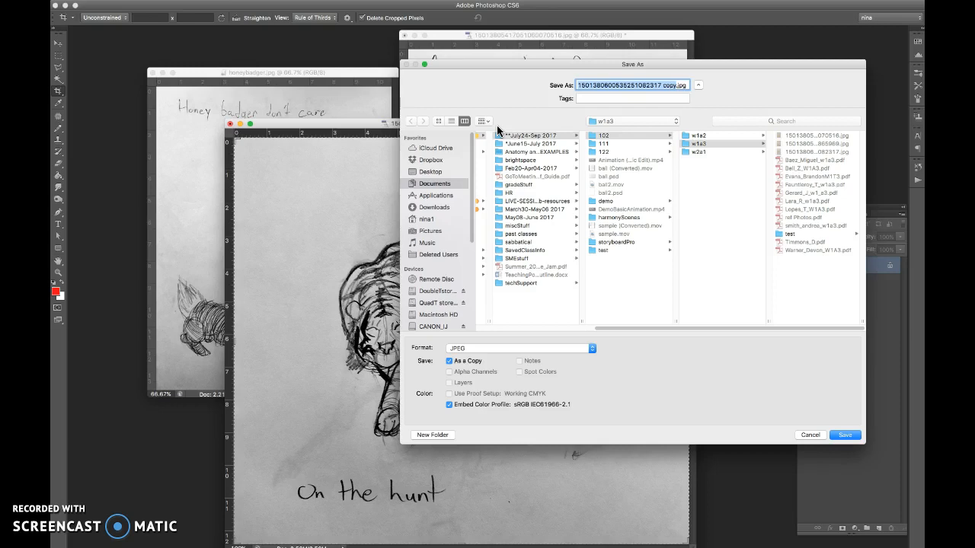
type("onthe")
key("BackSpace")
key("BackSpace")
type("hehunt")
left_click(783, 236)
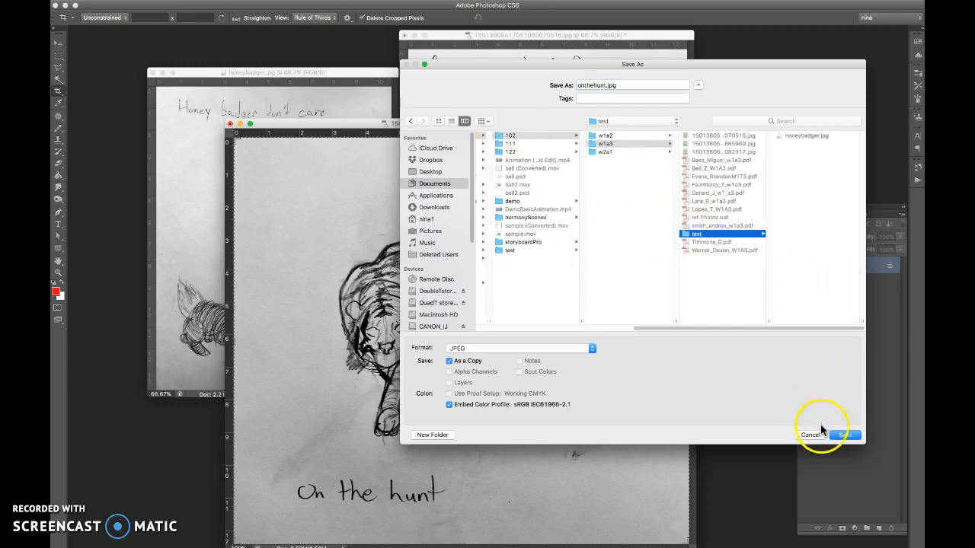
left_click(842, 435)
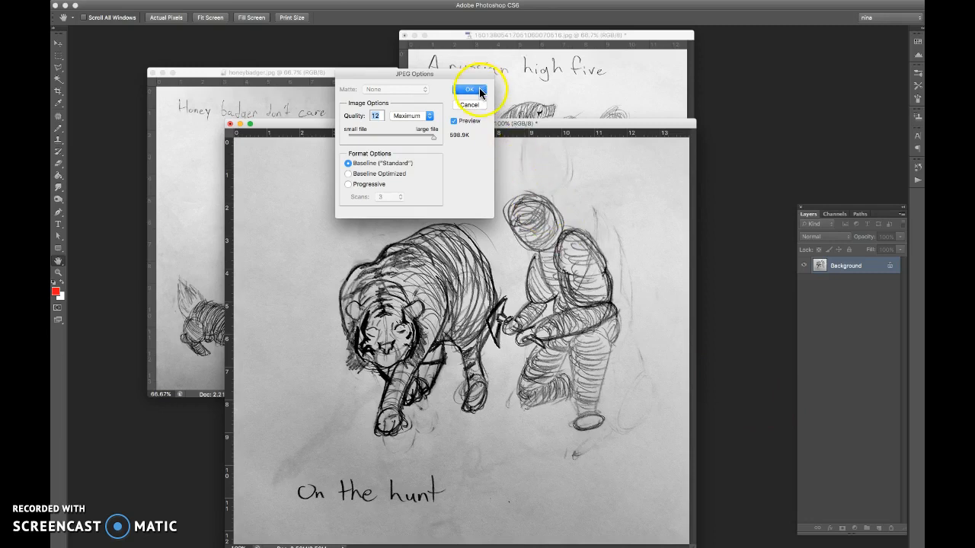
left_click(477, 92)
key("c")
- Bring the "A russian high five" drawing forward and check its pixel dimensions in Image Size without changing them
left_click(496, 87)
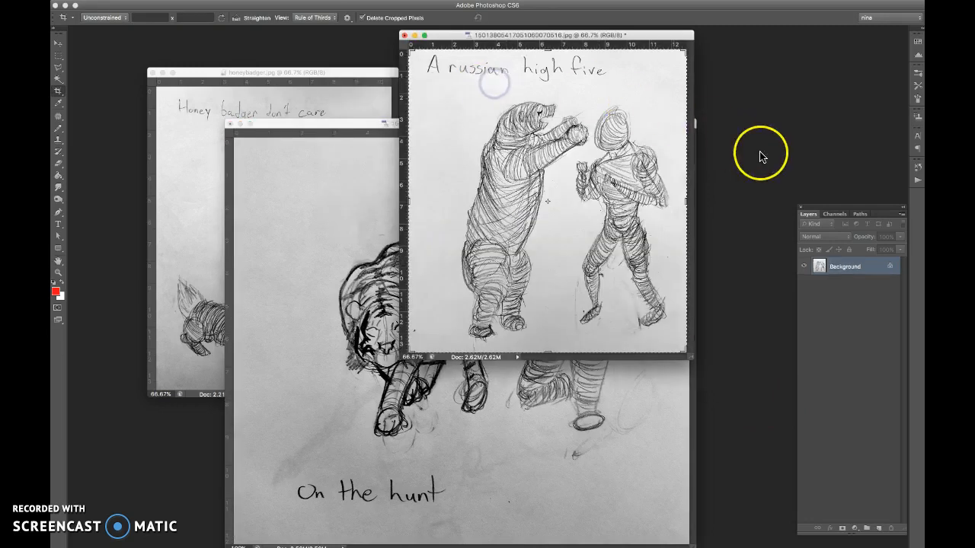
key("alt+super+i")
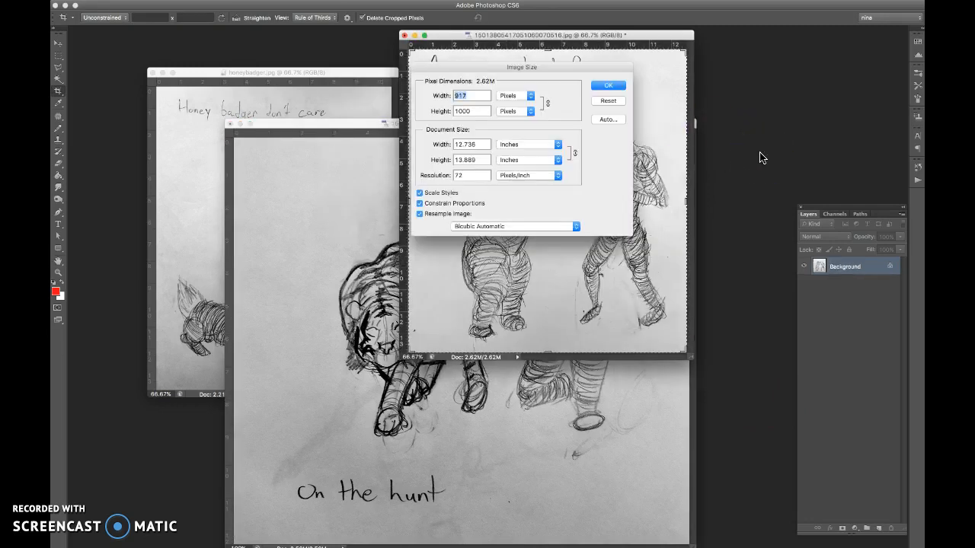
left_click(594, 102)
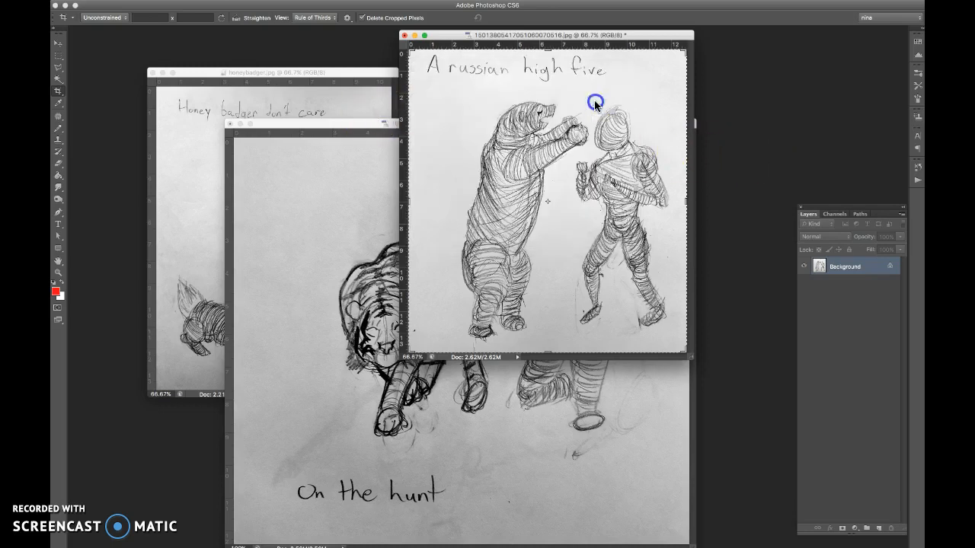
- Save the "A russian high five" drawing in the test folder as russianHi5.jpg with JPEG quality 12 (Maximum)
key("shift+super+s")
left_click(644, 152)
type("russianHi5.jpg")
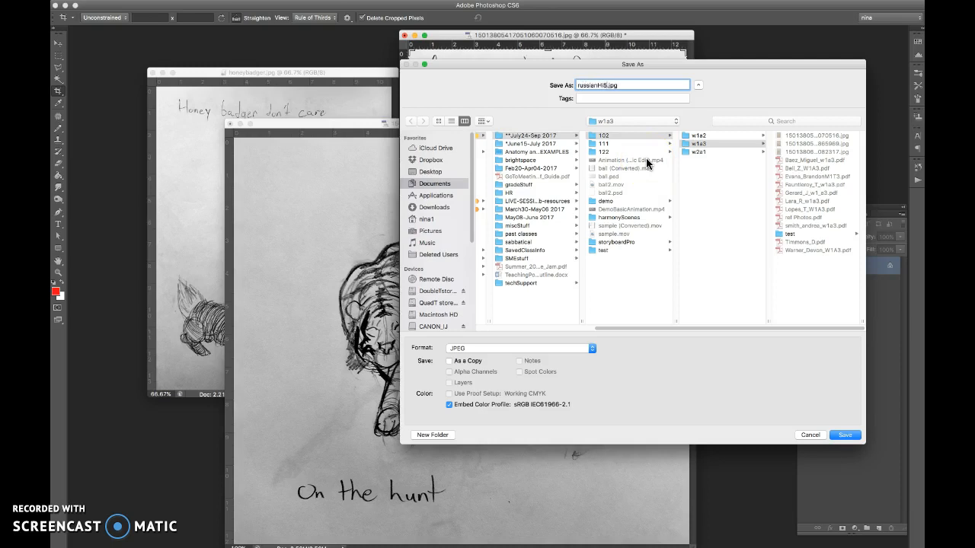
left_click(791, 235)
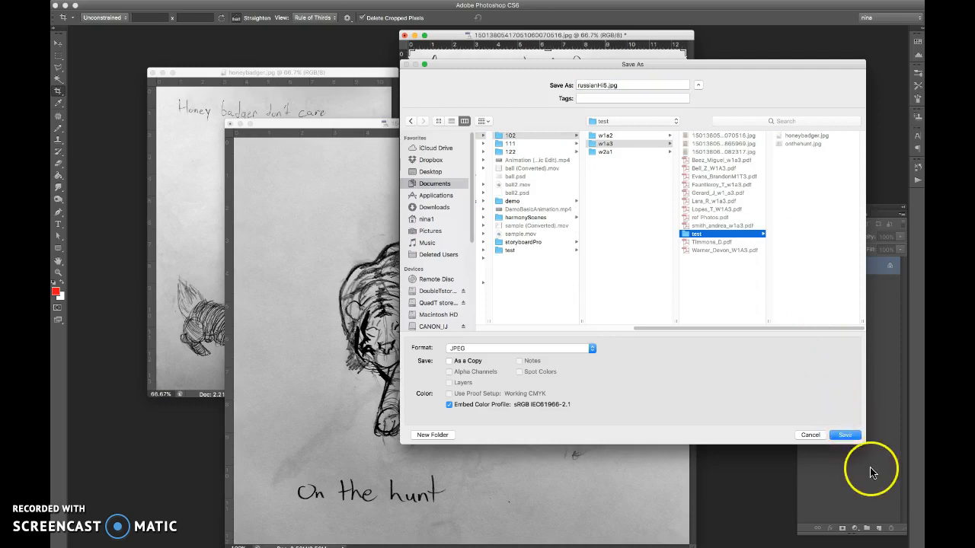
left_click(844, 435)
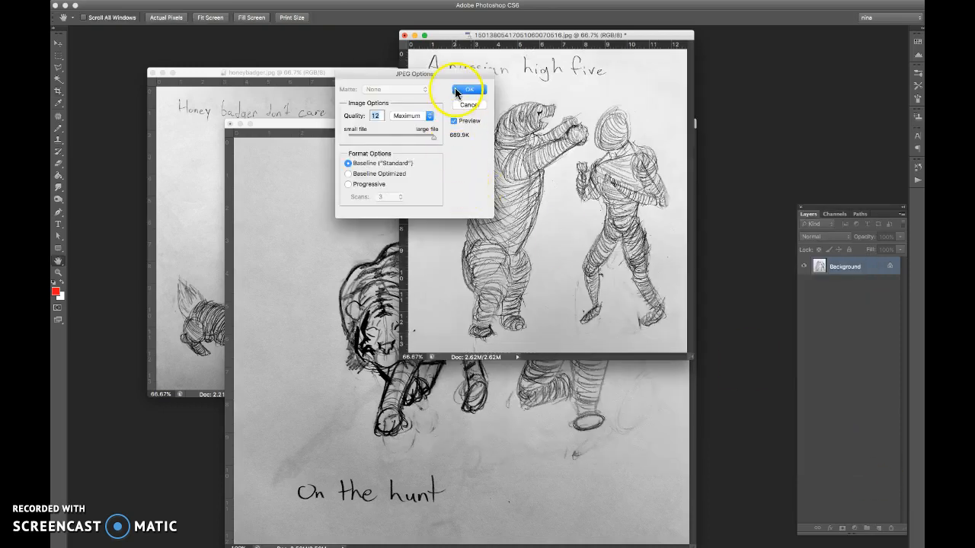
left_click(460, 90)
key("c")
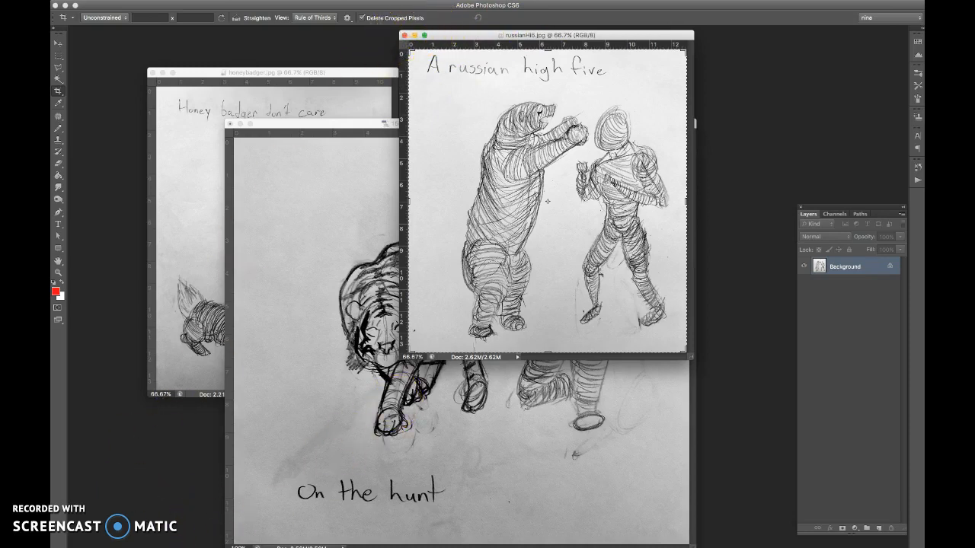
- Switch to Finder and preview the original sketch photos in the w1a3 folder to compare them with the edited drawings
key("super+Tab")
left_click_drag(50, 217, 497, 118)
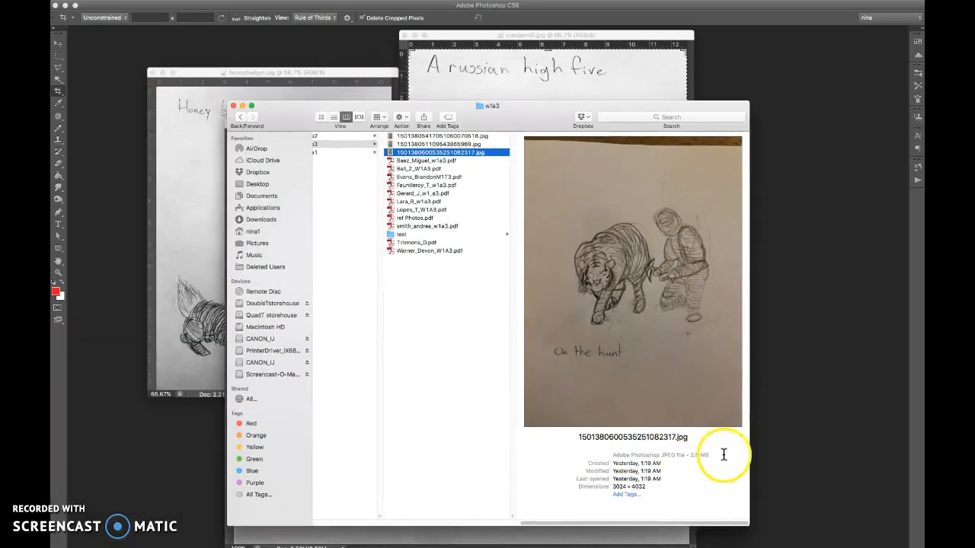
left_click(442, 145, "shift")
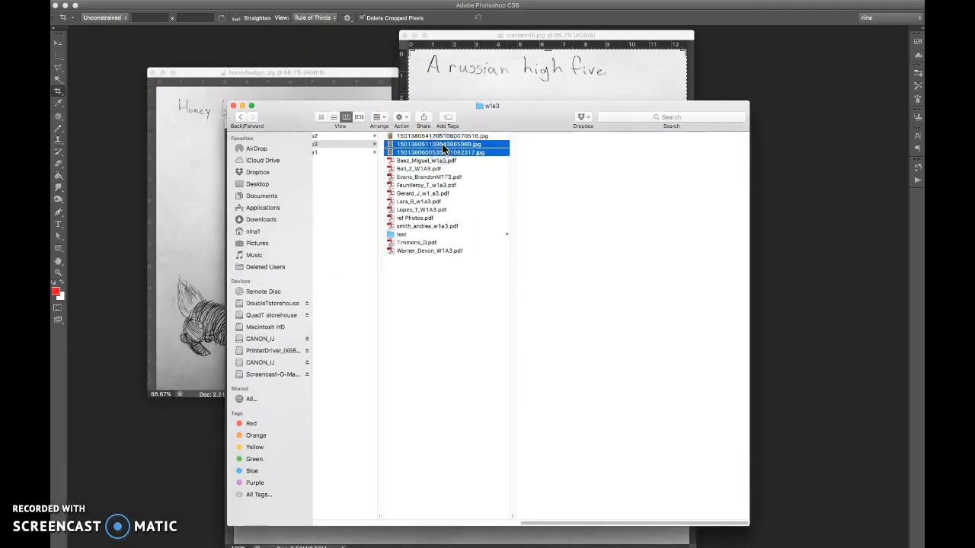
left_click(483, 144)
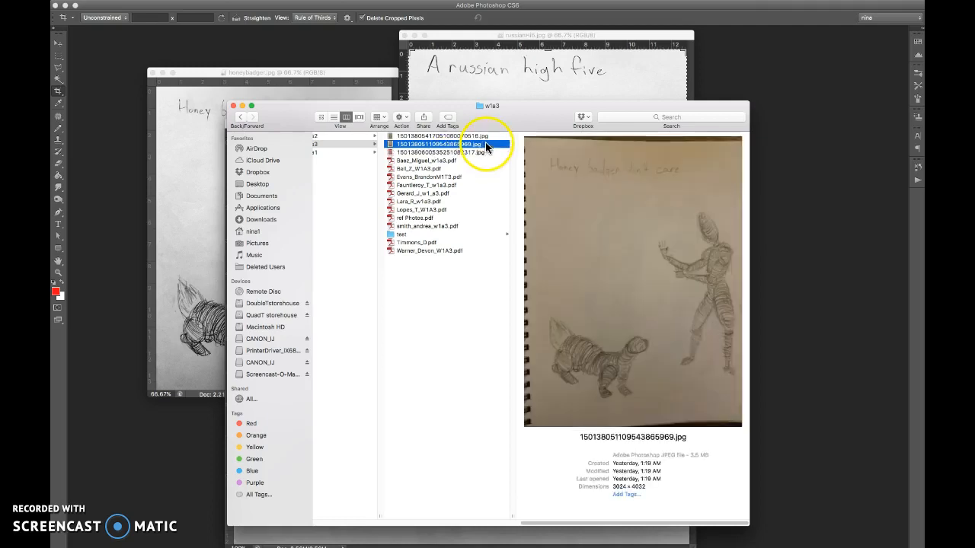
left_click(441, 136)
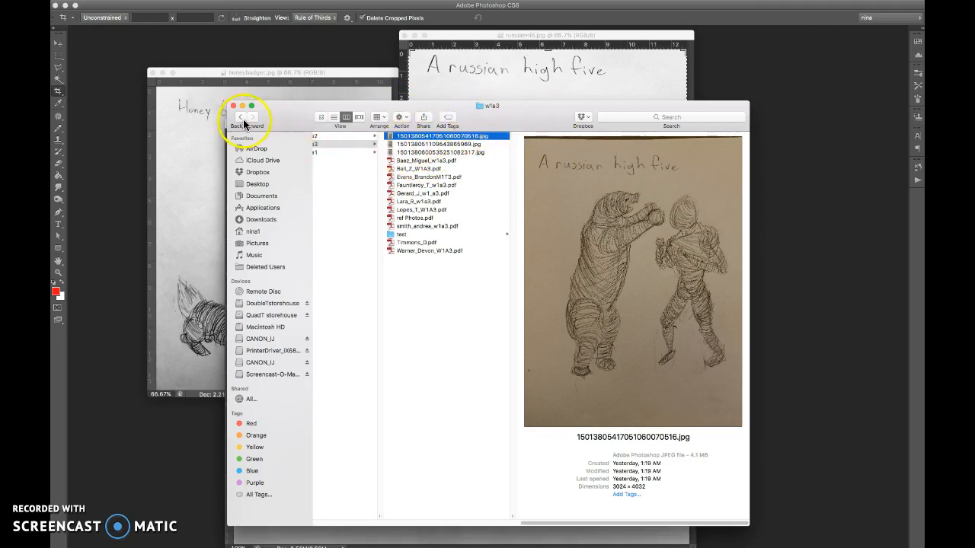
- Bring the w1a3 folder window in front of the drawings and shift it aside to free working space
left_click_drag(283, 117, 155, 148)
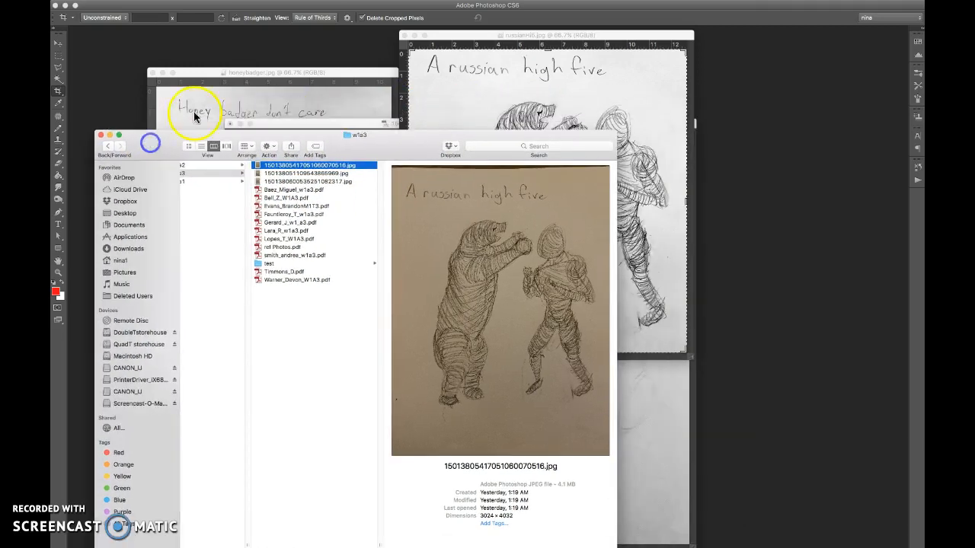
left_click(233, 48)
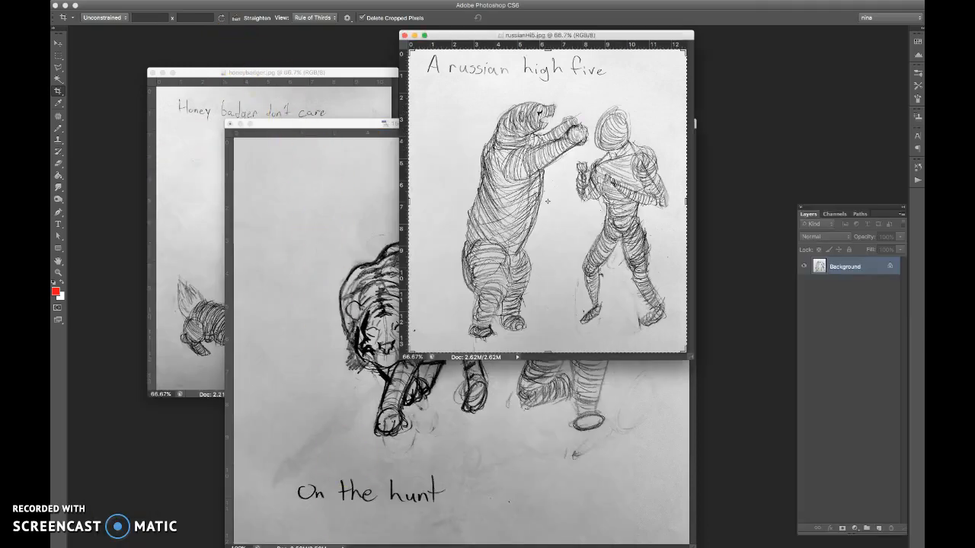
key("super+Tab")
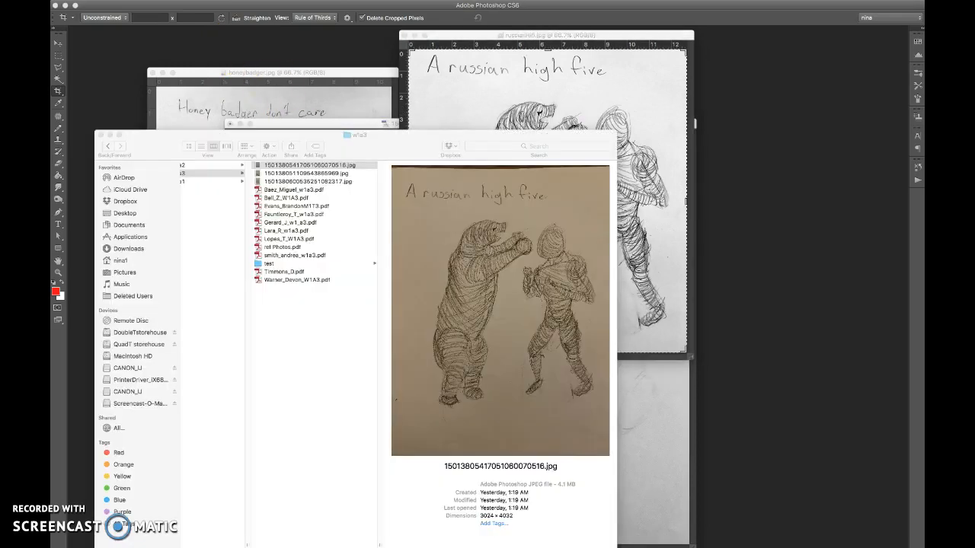
left_click_drag(386, 147, 606, 111)
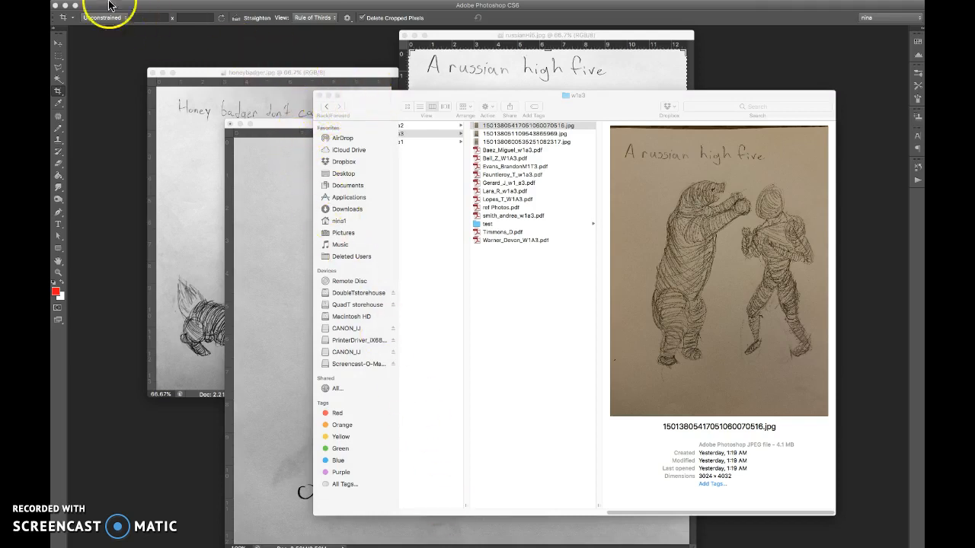
left_click_drag(363, 103, 105, 109)
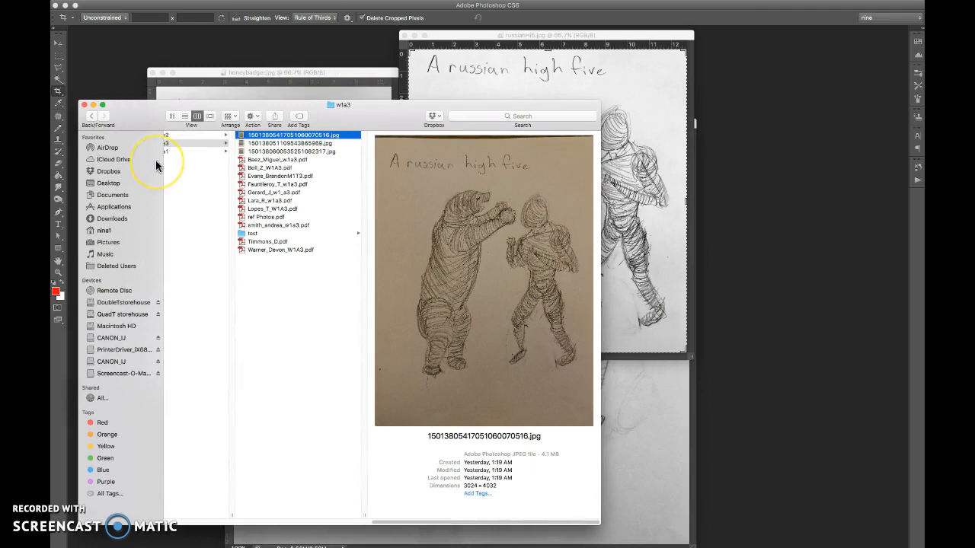
- Switch to Adobe Acrobat, start combining files into a single PDF and place the Combine Files window beside the folder window
key("super+Tab")
key("super+Tab")
key("super+Tab")
key("super+shift+Tab")
key("super+shift+Tab")
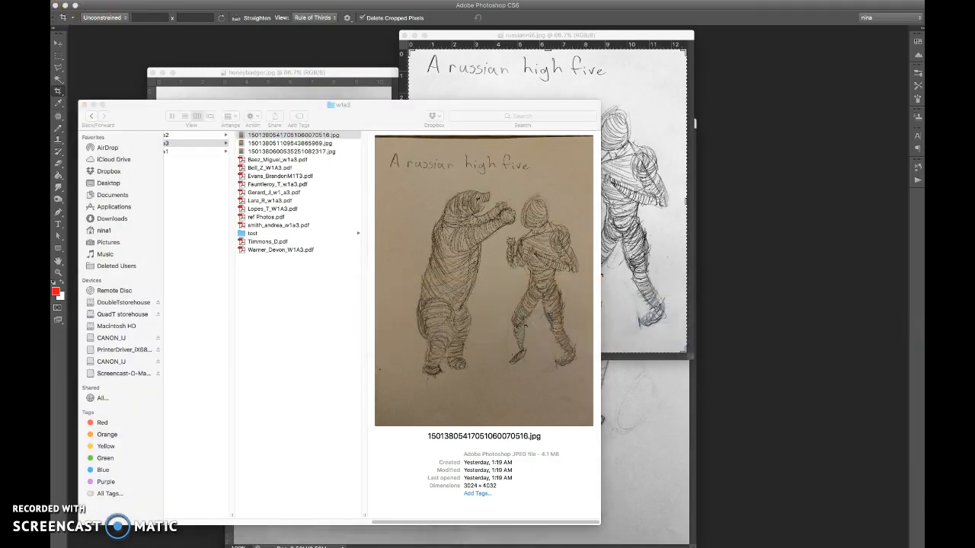
left_click(112, 0)
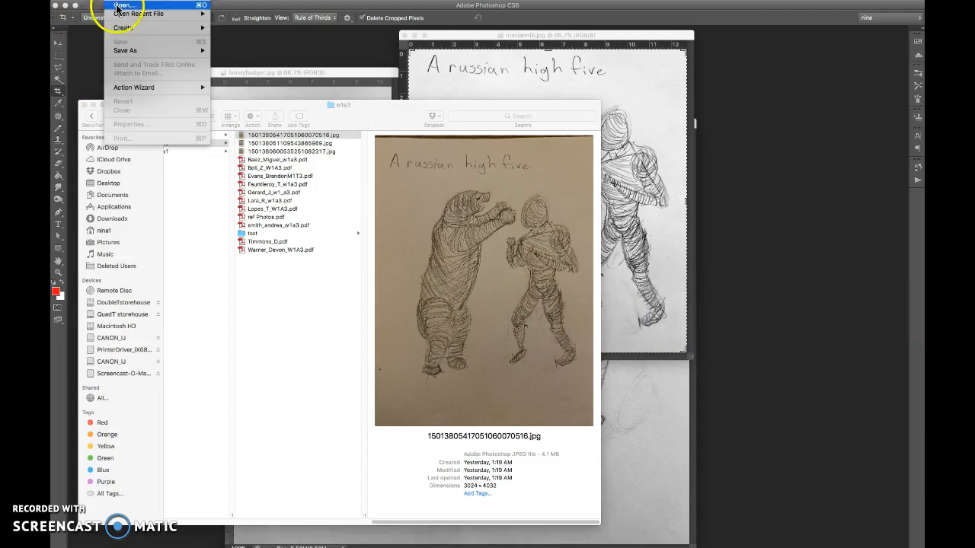
mouse_move(199, 28)
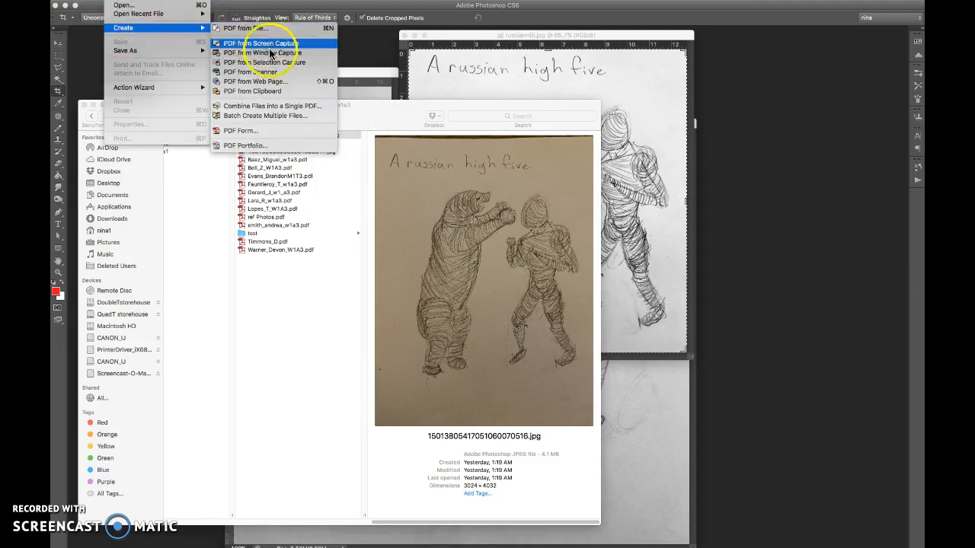
left_click(302, 106)
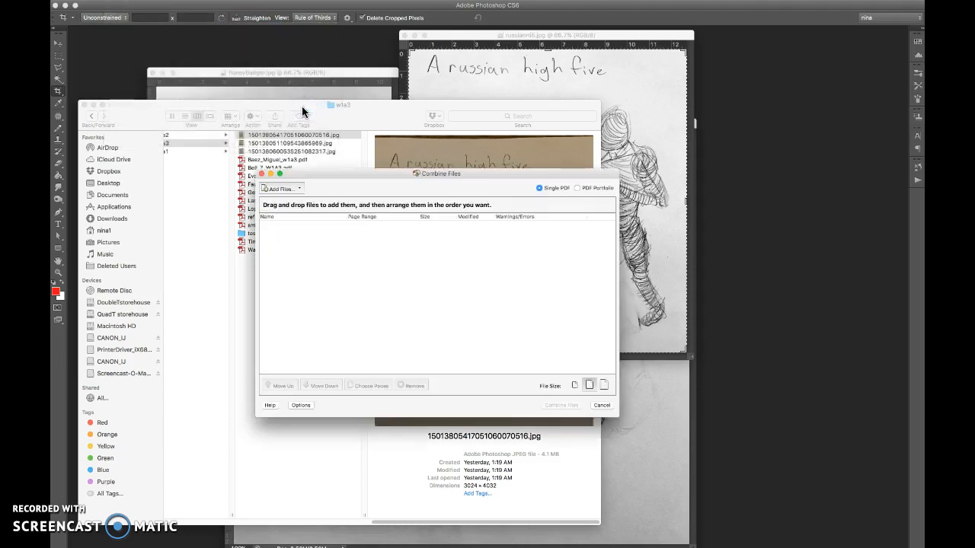
left_click_drag(357, 176, 689, 139)
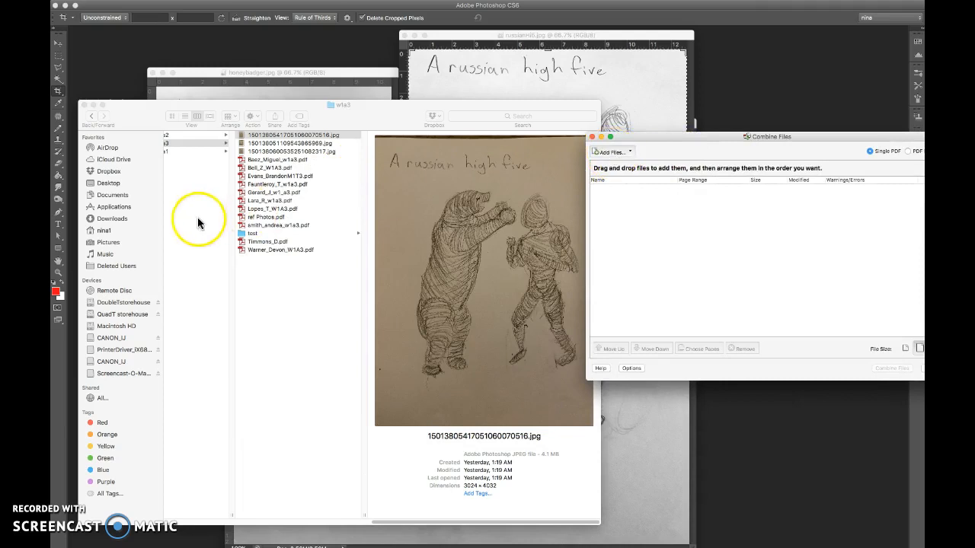
- Add honeybadger.jpg, onthehunt.jpg and russianHi5.jpg from the test folder to the list of files to combine
left_click(259, 233)
left_click_drag(410, 179, 660, 202)
left_click(703, 262)
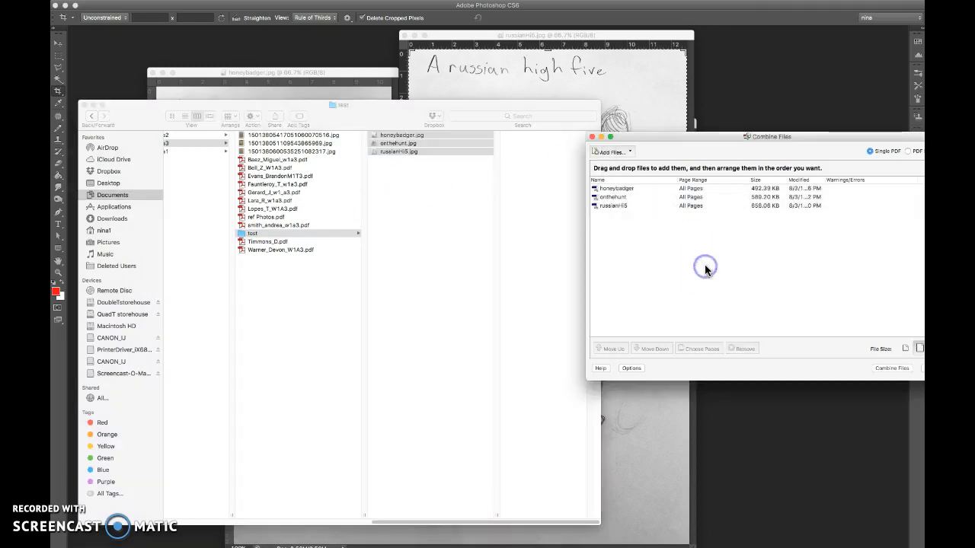
left_click_drag(813, 139, 659, 145)
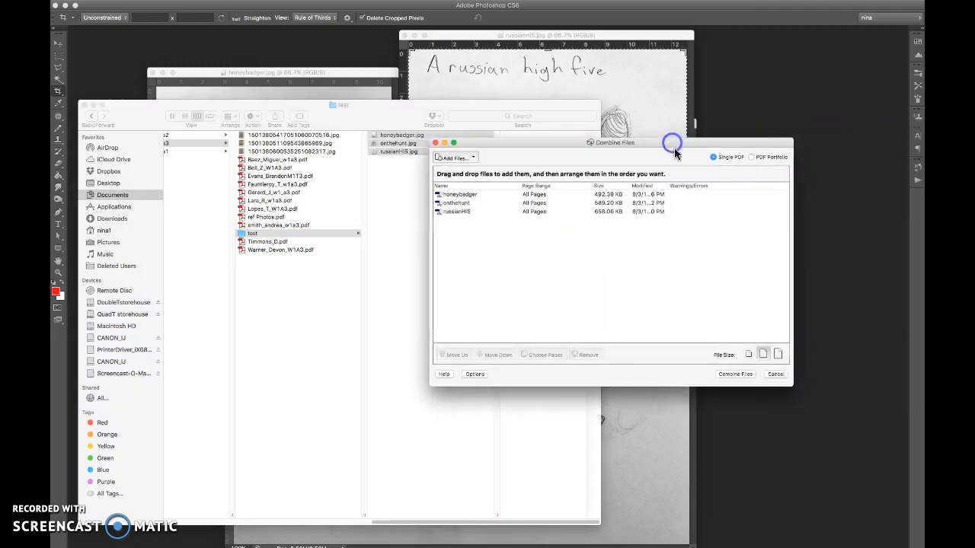
- Combine the three drawings into a single PDF with the middle file size option instead of Smaller File Size
left_click(748, 355)
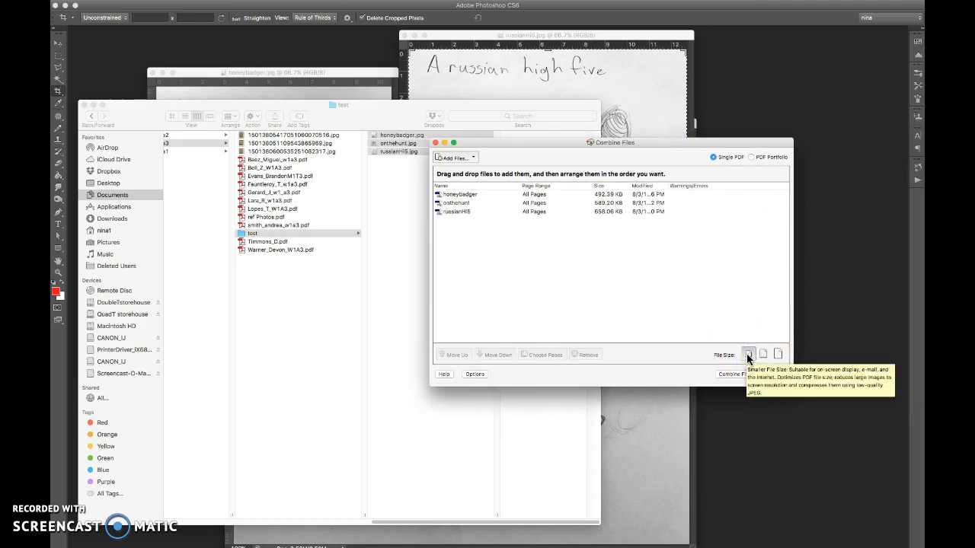
left_click(762, 353)
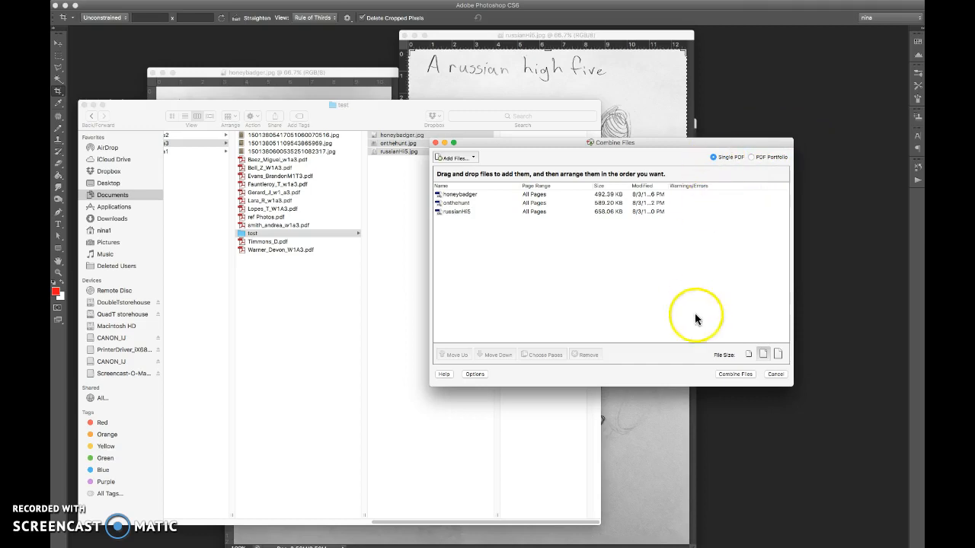
left_click(724, 374)
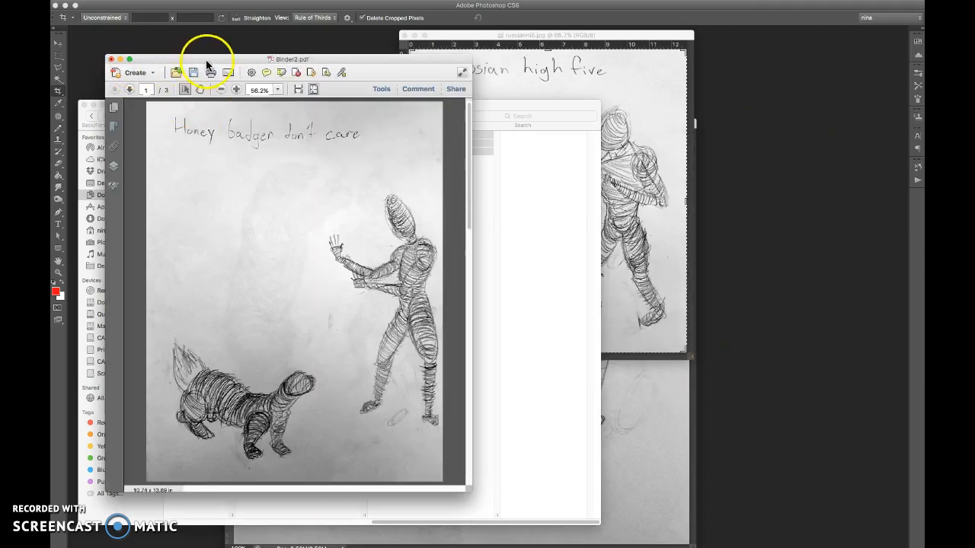
- Page forward and back through the three pages of the combined PDF to check the drawings
left_click_drag(242, 59, 431, 68)
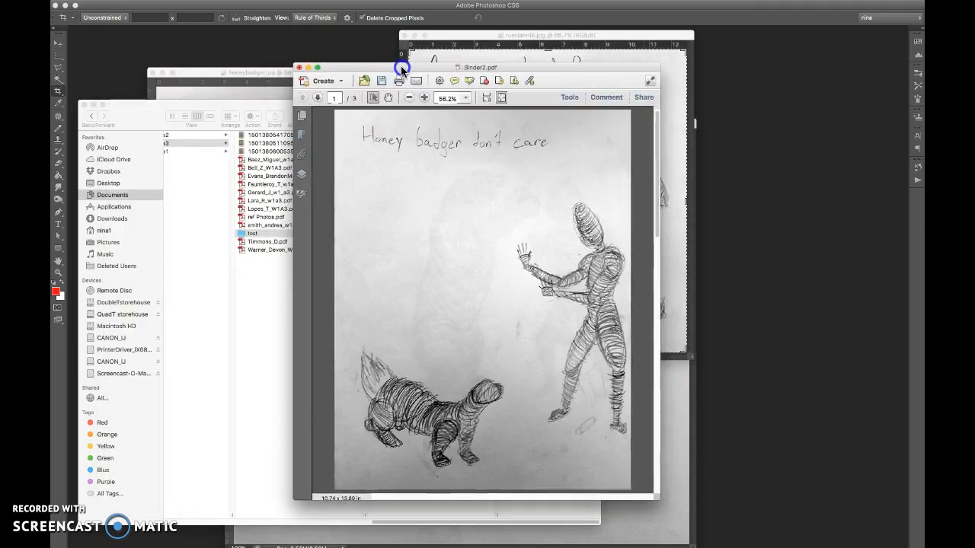
left_click(318, 99)
left_click(318, 99)
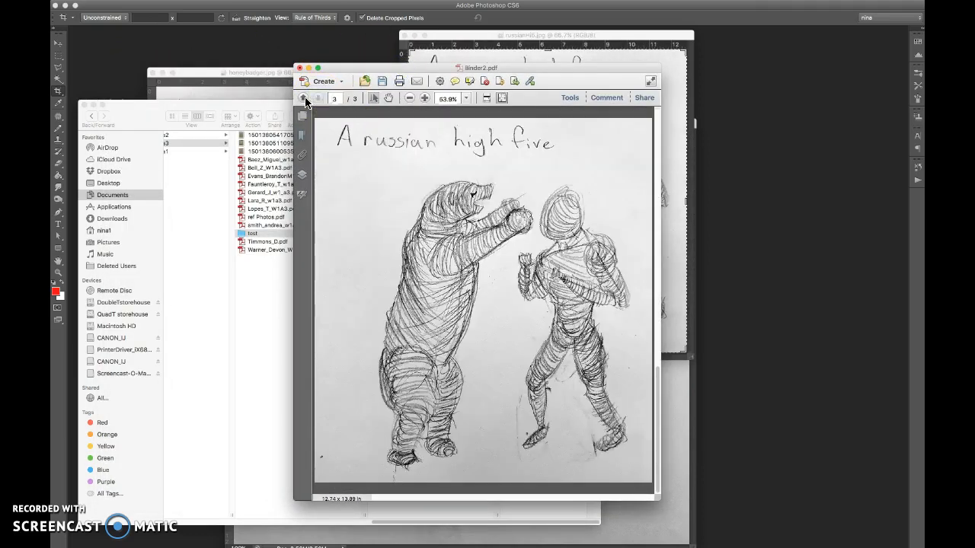
left_click(303, 99)
left_click(303, 99)
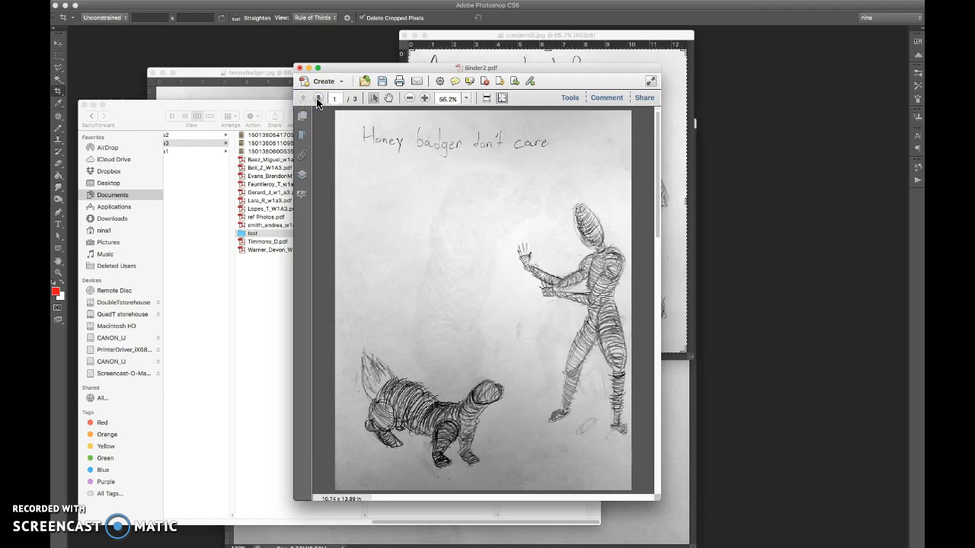
left_click(318, 99)
left_click(319, 99)
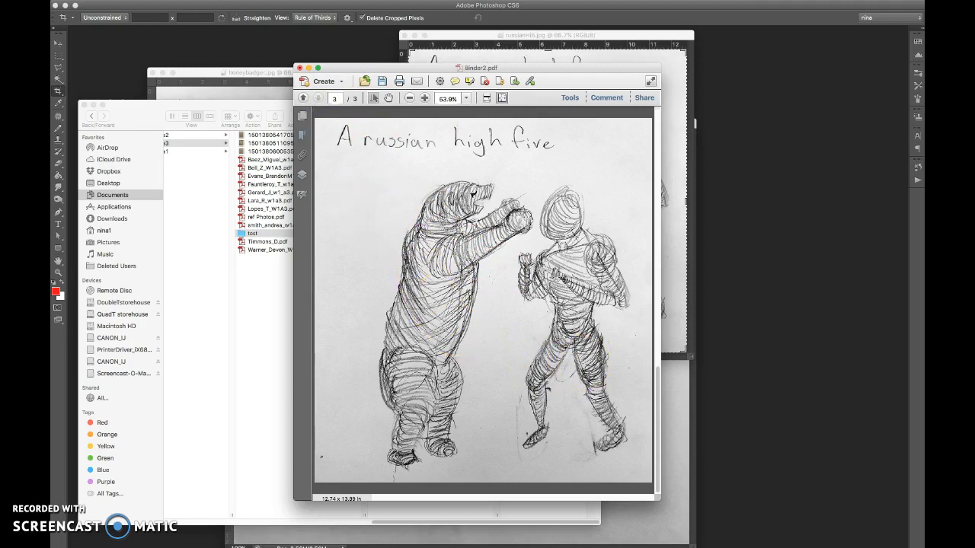
- Save the combined PDF in the test folder, naming it with the surname and first initial followed by _w1a3_102
left_click(112, 0)
mouse_move(150, 51)
left_click(235, 53)
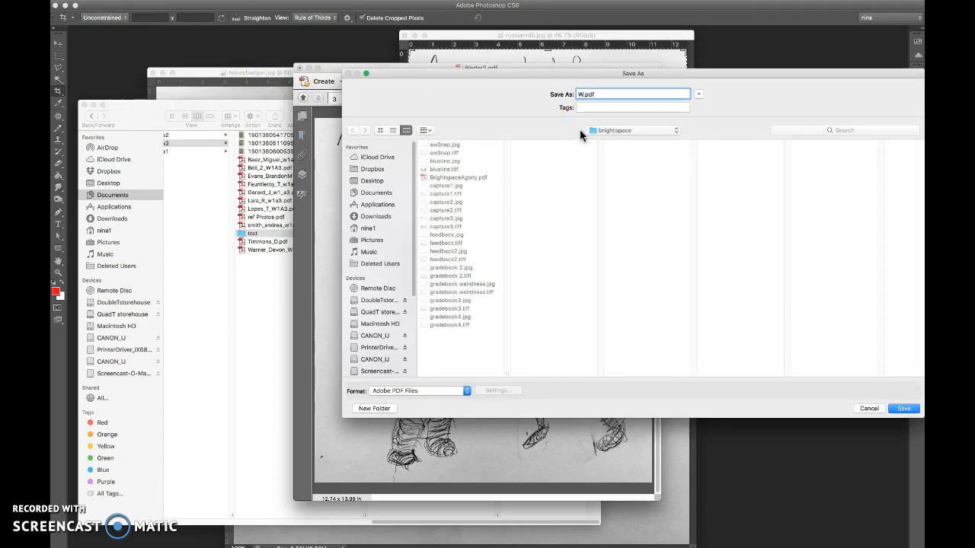
type("Wick_T_w1a3")
type(" 102")
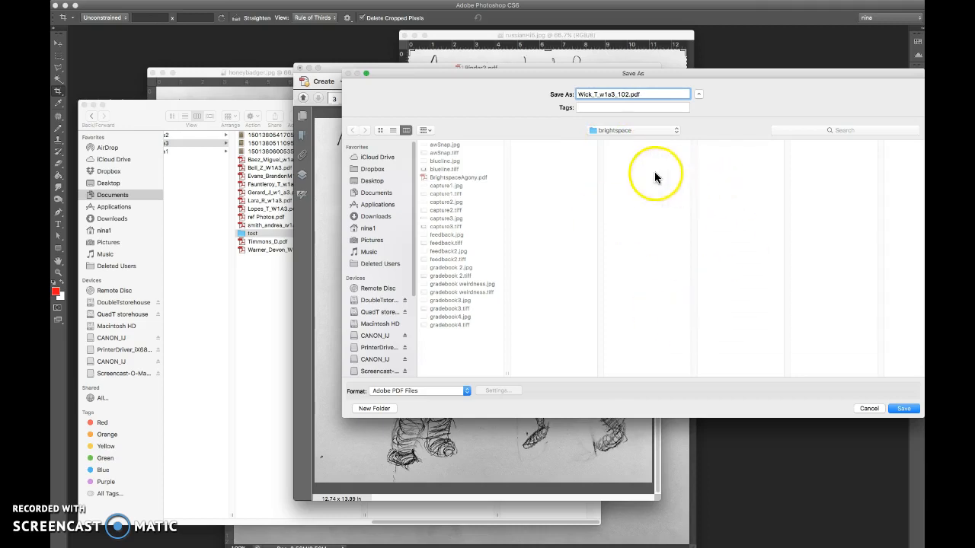
left_click(609, 130)
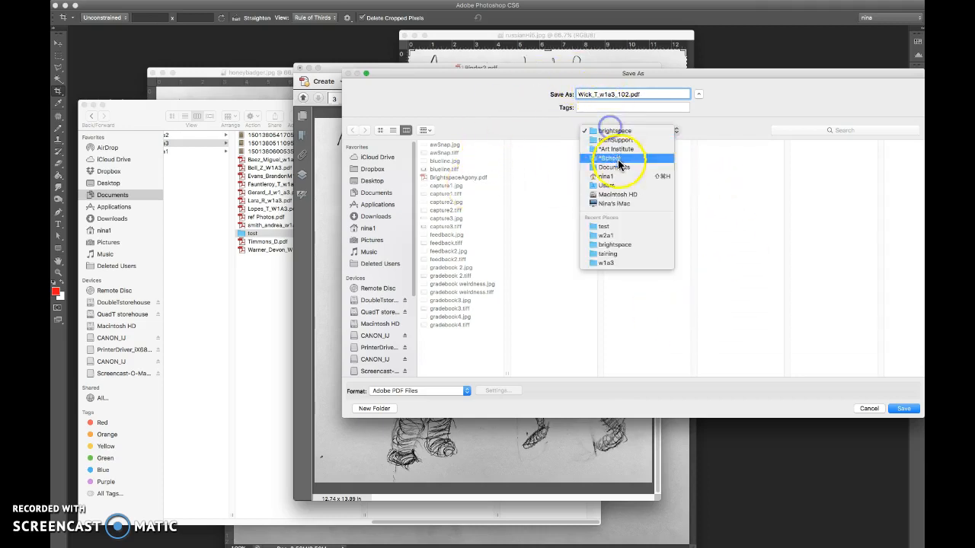
left_click(618, 227)
left_click(903, 409)
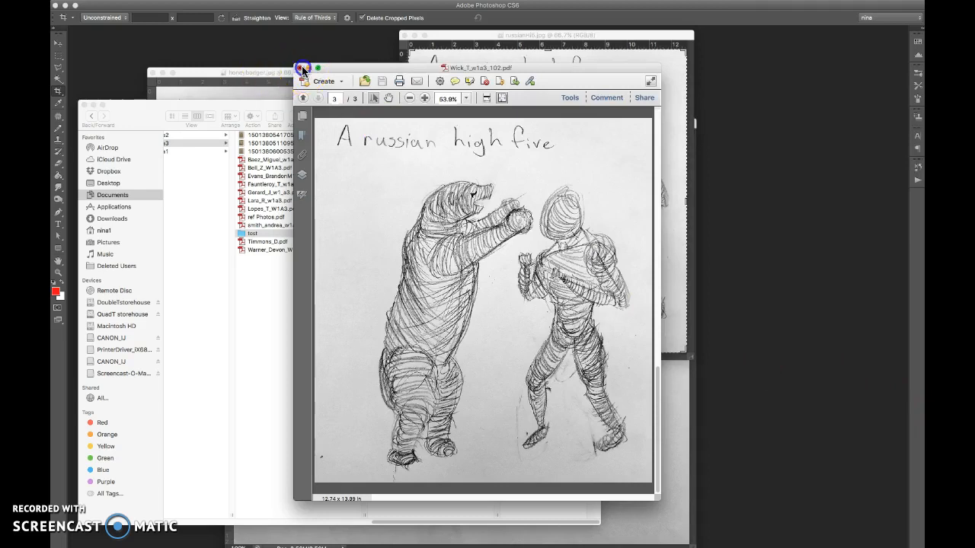
- Close the combined PDF and select the newly saved PDF in the test folder to preview it
left_click(301, 69)
left_click(295, 118)
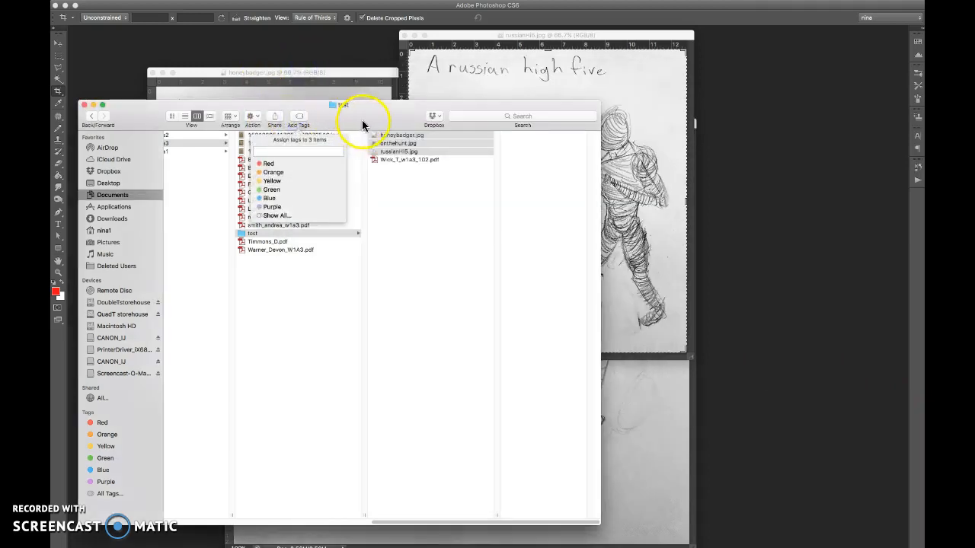
left_click(363, 119)
left_click(435, 159)
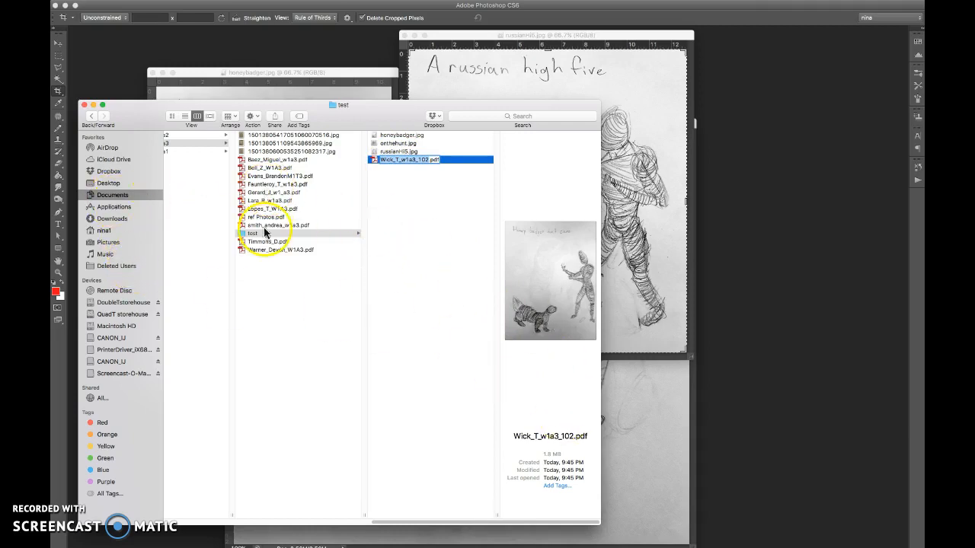
- Move the folder window off the drawings and minimize it
left_click_drag(130, 115, 344, 139)
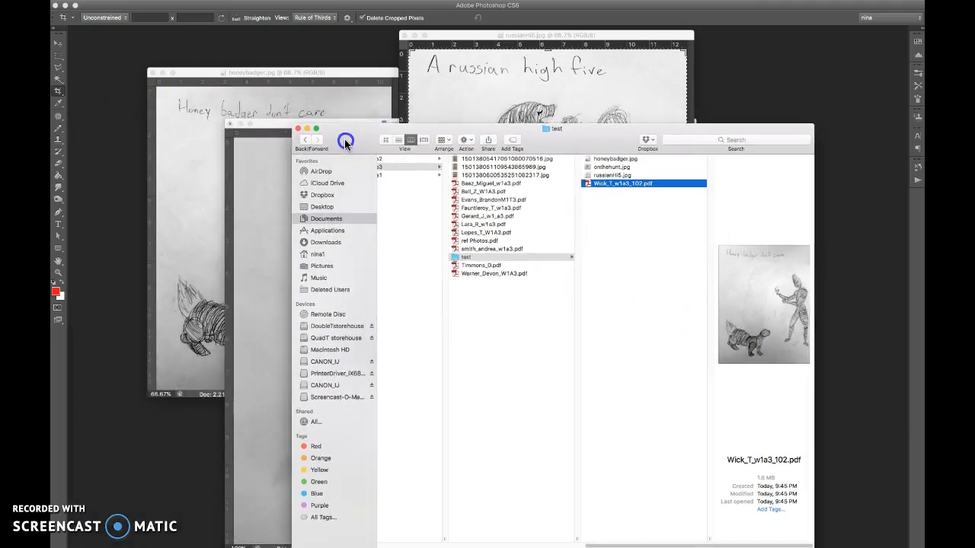
left_click(306, 129)
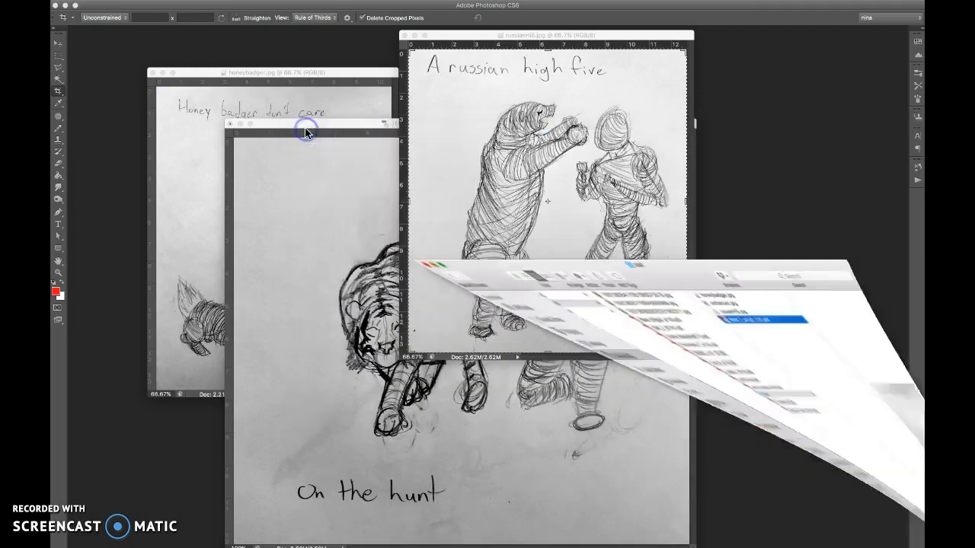